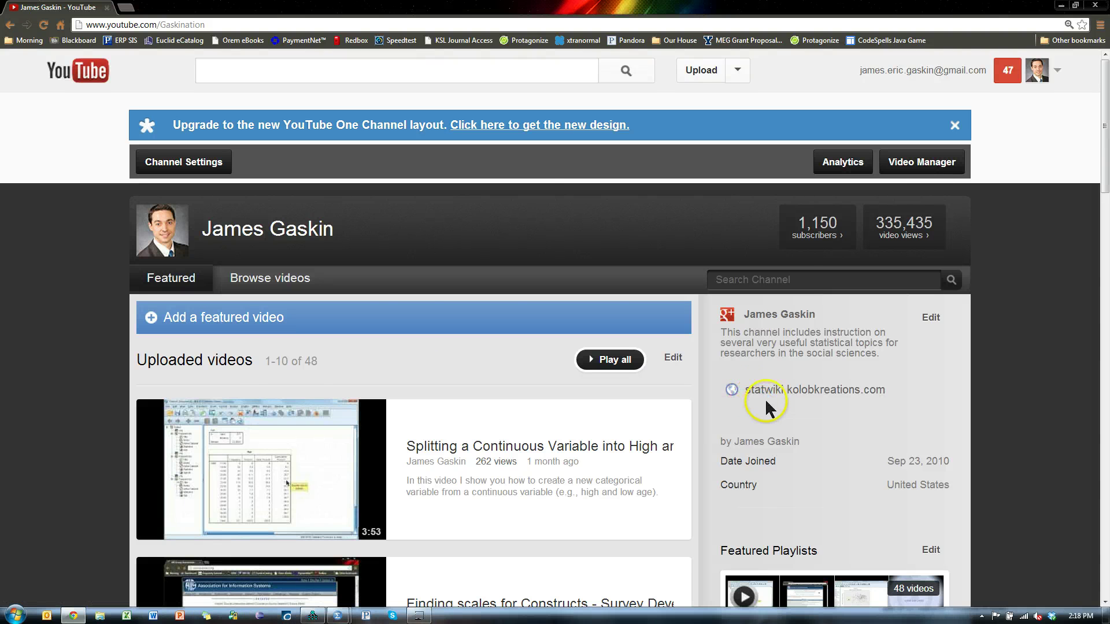
Step: Bring the Amos Youtubedemo diagram and the SPSS pattern matrix output to the front
{"action": "key", "text": "alt+Tab"}
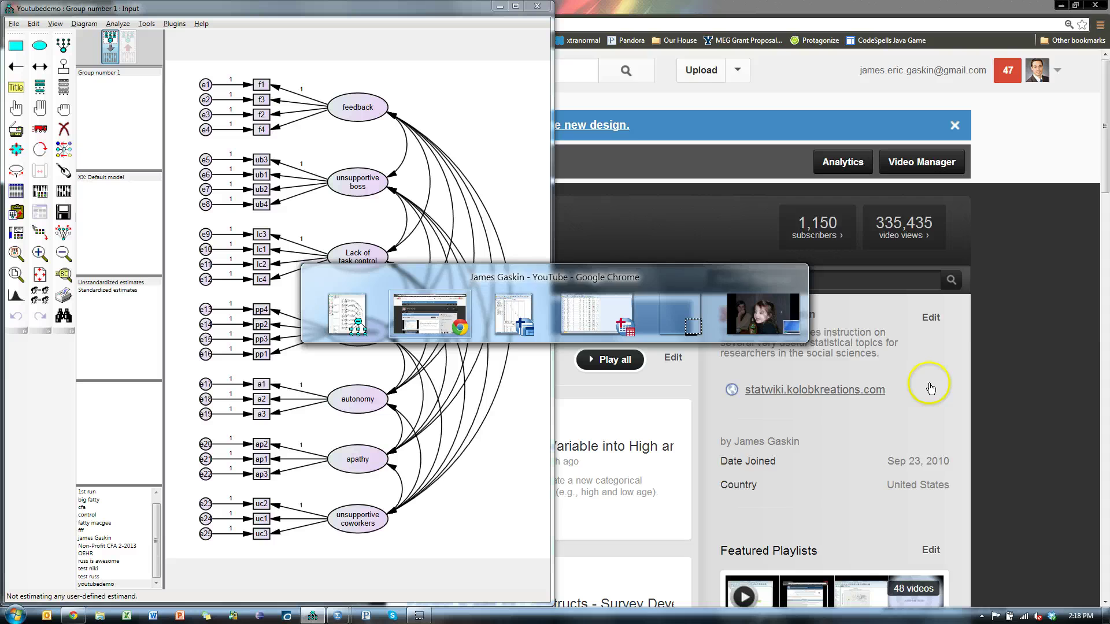
{"action": "key", "text": "alt+Tab"}
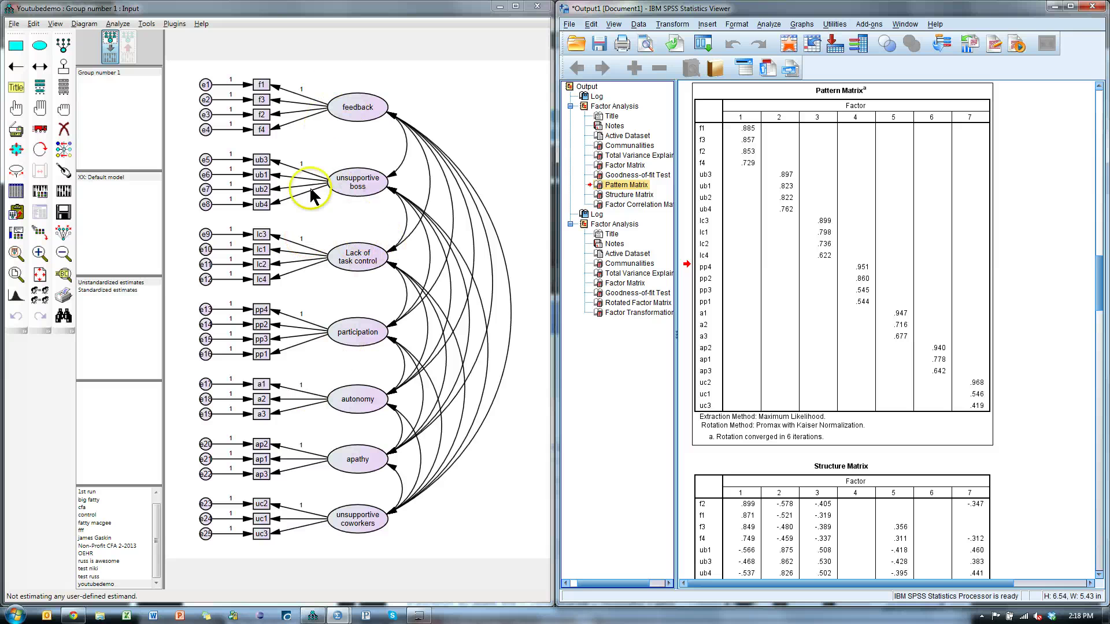
Step: Start a new diagram and draw a latent factor ellipse with indicators and error terms
{"action": "left_click", "coordinate": [14, 24]}
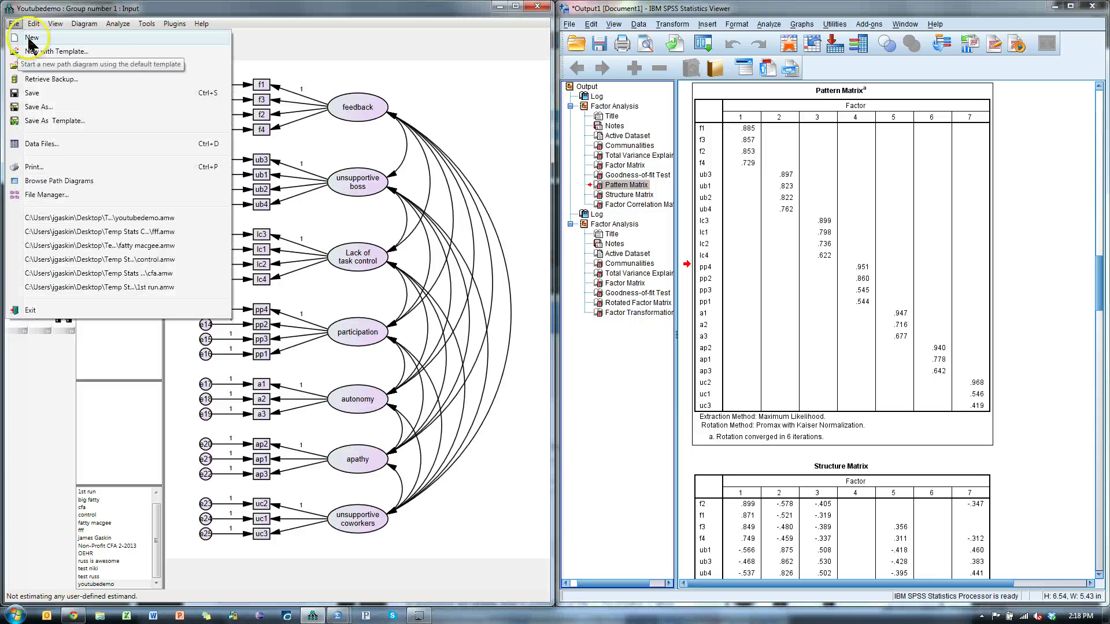
{"action": "left_click", "coordinate": [28, 39]}
{"action": "left_click", "coordinate": [64, 45]}
{"action": "left_click_drag", "start_coordinate": [336, 183], "coordinate": [414, 224]}
{"action": "left_click", "coordinate": [391, 199]}
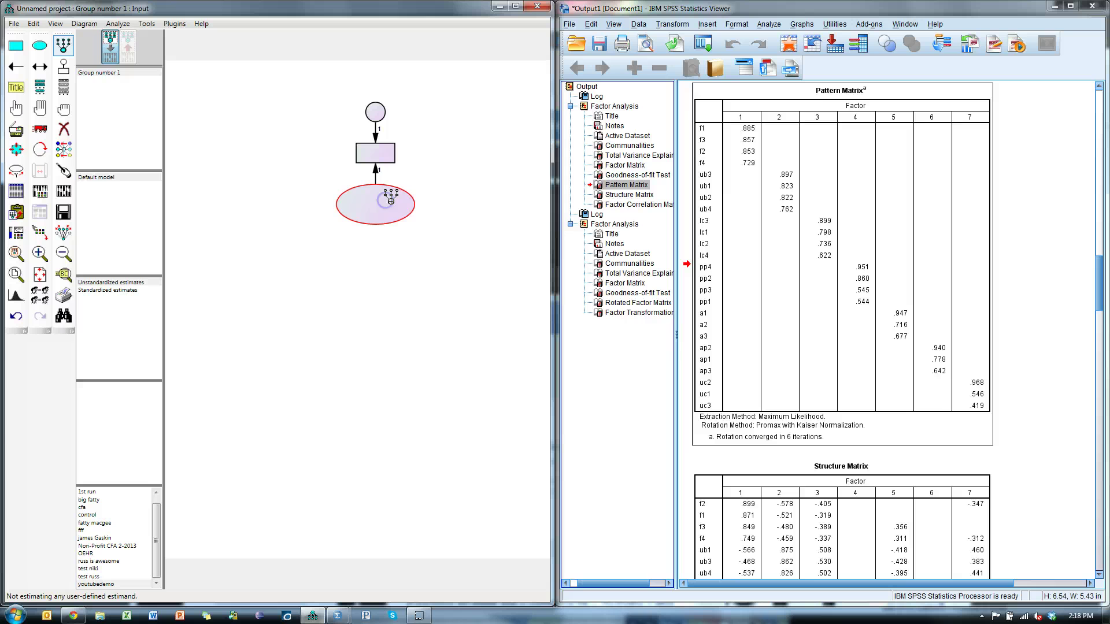
{"action": "left_click", "coordinate": [391, 198]}
{"action": "left_click", "coordinate": [391, 199]}
{"action": "left_click", "coordinate": [390, 198]}
Step: Rotate the indicators to the factor's left side and reposition the drawn elements
{"action": "left_click", "coordinate": [38, 150]}
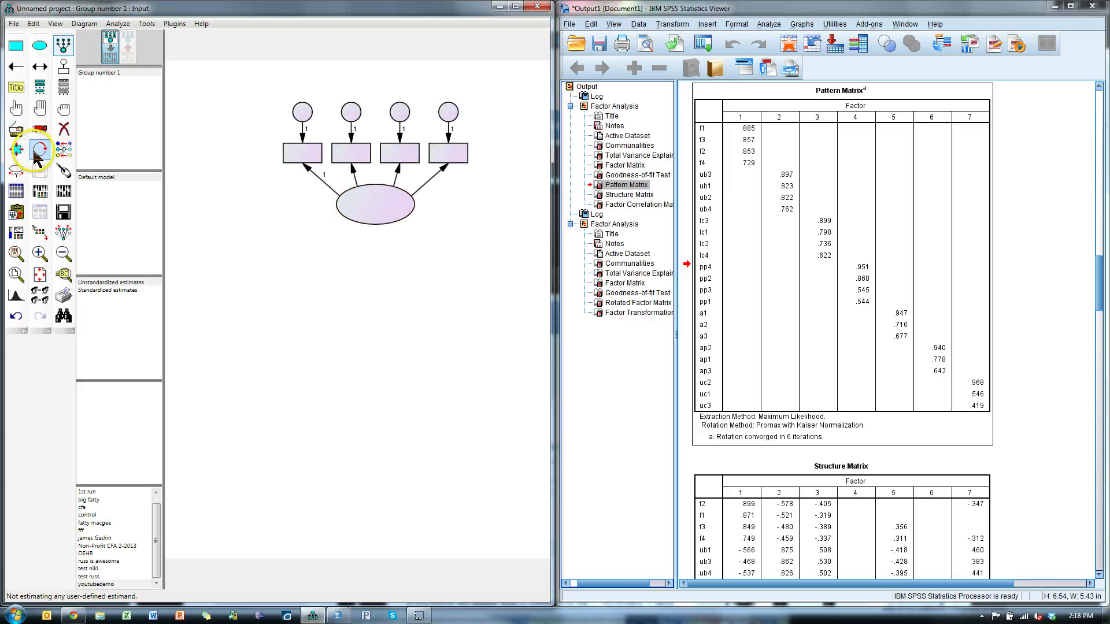
{"action": "left_click", "coordinate": [399, 211]}
{"action": "left_click", "coordinate": [399, 208]}
{"action": "left_click", "coordinate": [399, 208]}
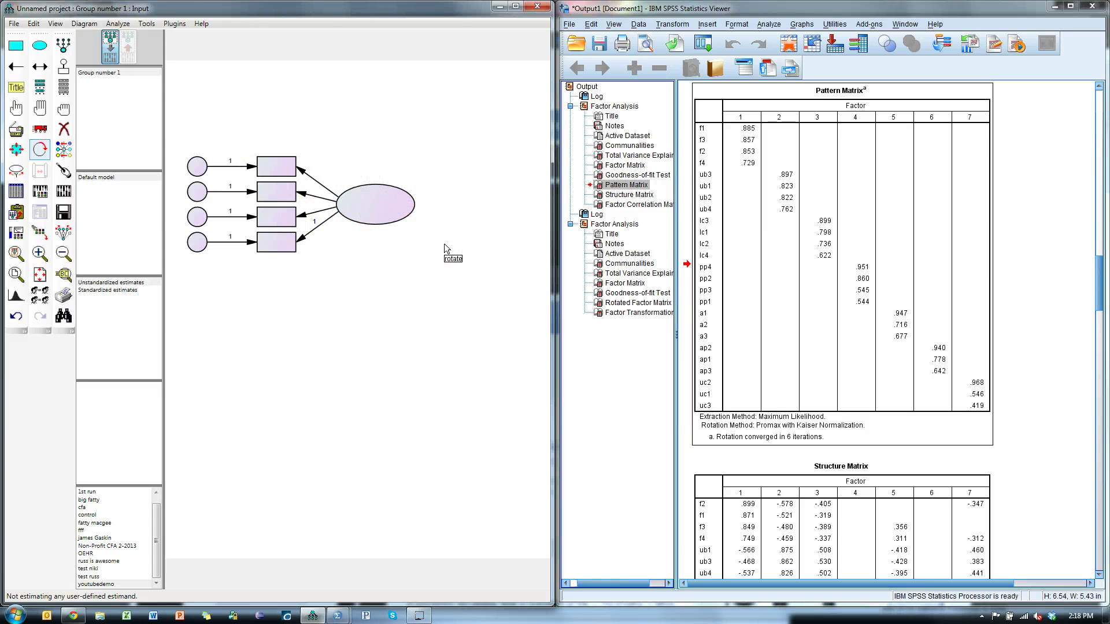
{"action": "mouse_move", "coordinate": [444, 244]}
{"action": "left_mouse_down"}
{"action": "mouse_move", "coordinate": [382, 236]}
{"action": "mouse_move", "coordinate": [391, 265]}
{"action": "left_mouse_up"}
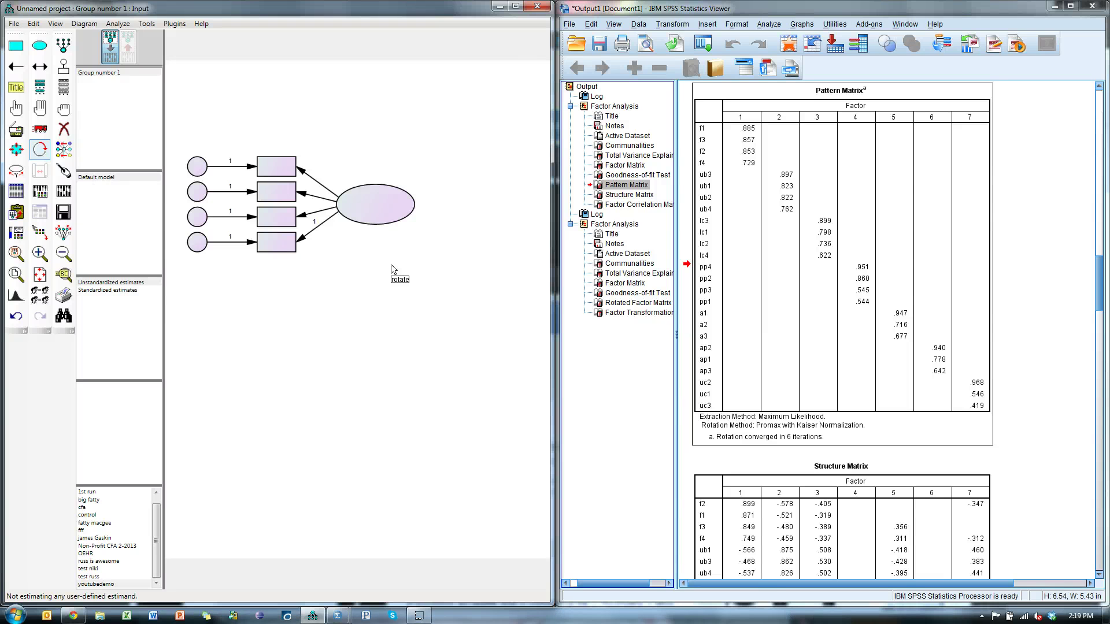
{"action": "mouse_move", "coordinate": [373, 162]}
{"action": "left_mouse_down"}
{"action": "mouse_move", "coordinate": [368, 133]}
{"action": "mouse_move", "coordinate": [403, 54]}
{"action": "left_mouse_up"}
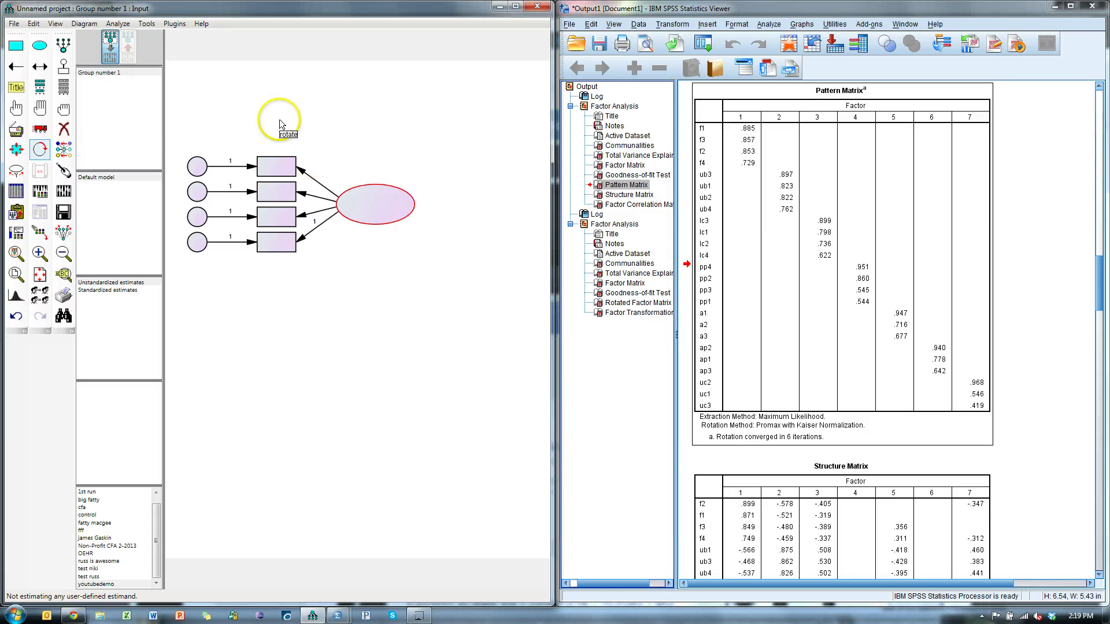
Step: Check the Plugins list, select the SPSS Pattern Matrix table, and return to YouTube
{"action": "left_click", "coordinate": [174, 23]}
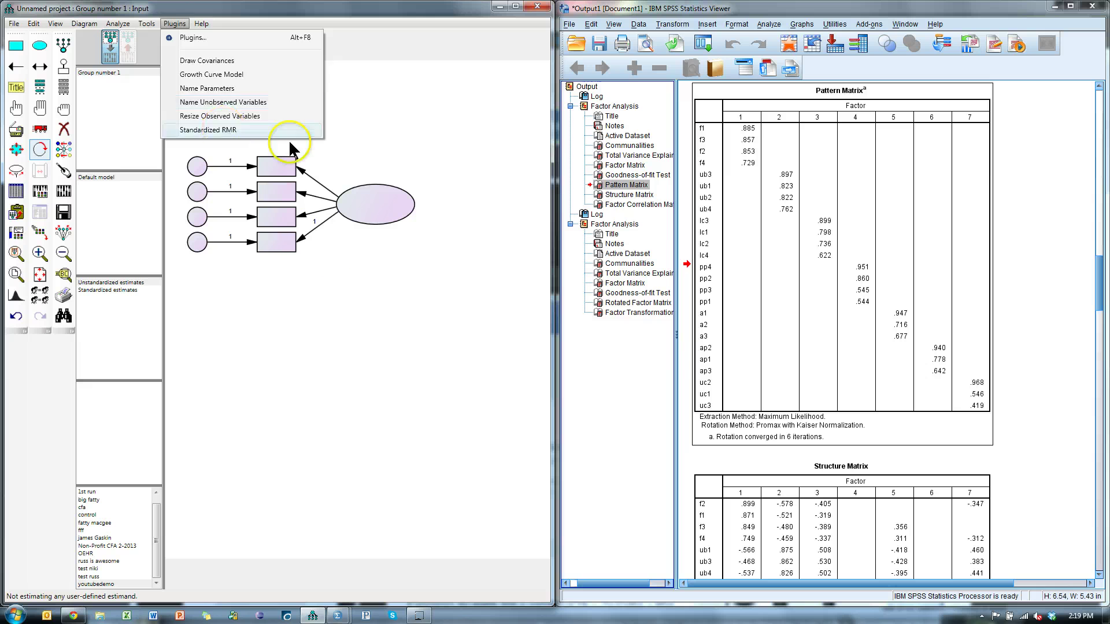
{"action": "left_click", "coordinate": [359, 307]}
{"action": "left_click", "coordinate": [827, 237]}
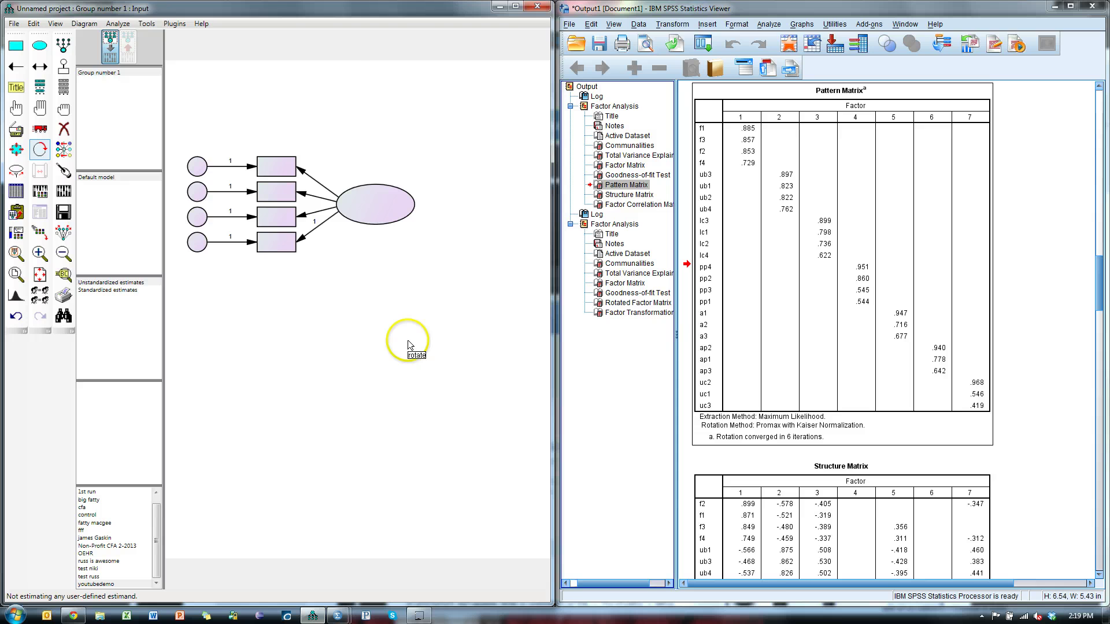
{"action": "left_click", "coordinate": [74, 616]}
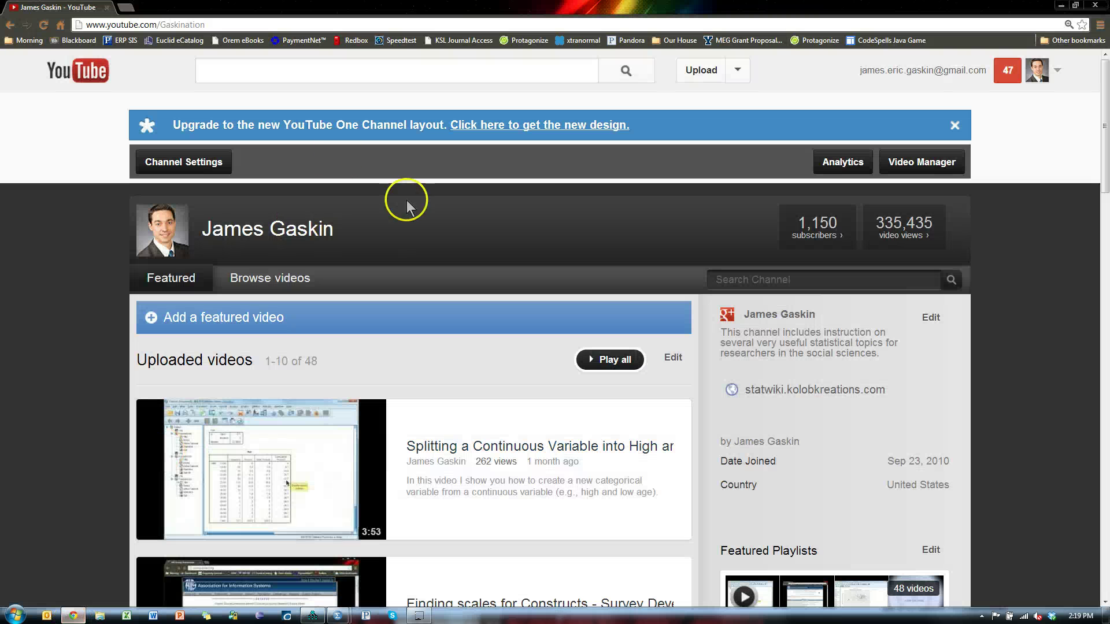
Step: Open the statwiki.kolobkreations.com link from the channel's About box
{"action": "left_click", "coordinate": [831, 395]}
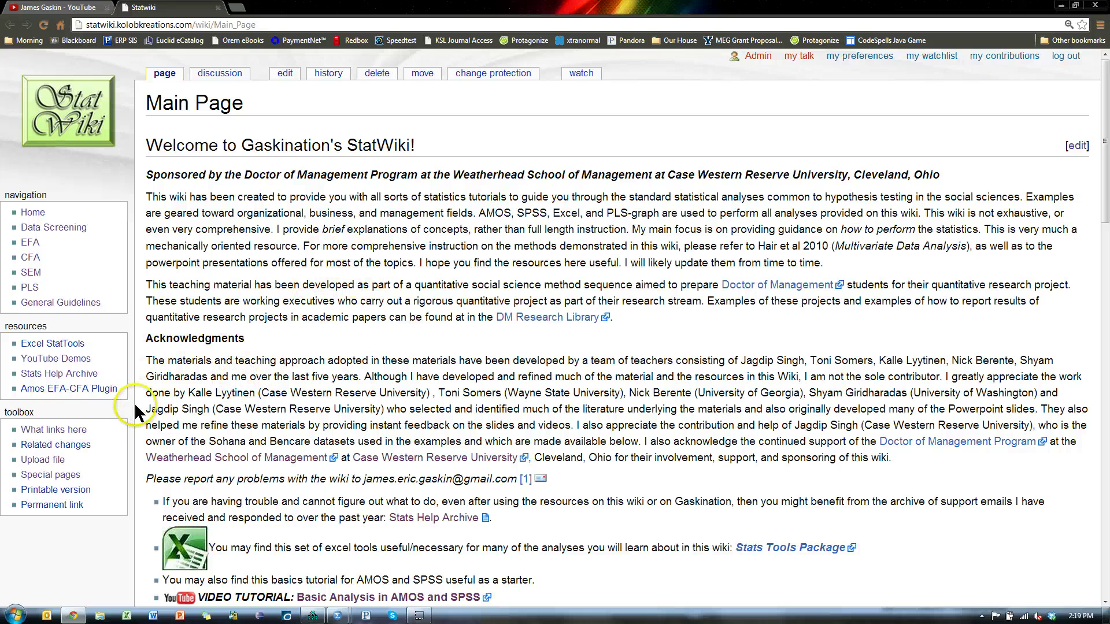
Step: Download the Amos EFA-CFA Plugin, keep it despite the warning, and show it in its folder
{"action": "left_click", "coordinate": [75, 396]}
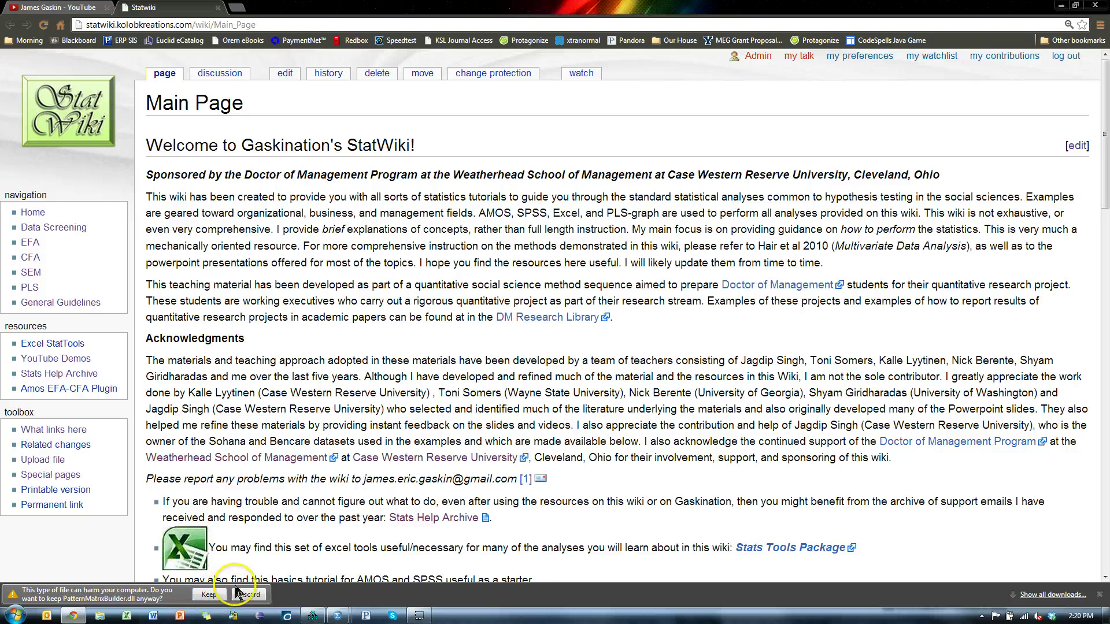
{"action": "left_click", "coordinate": [250, 596]}
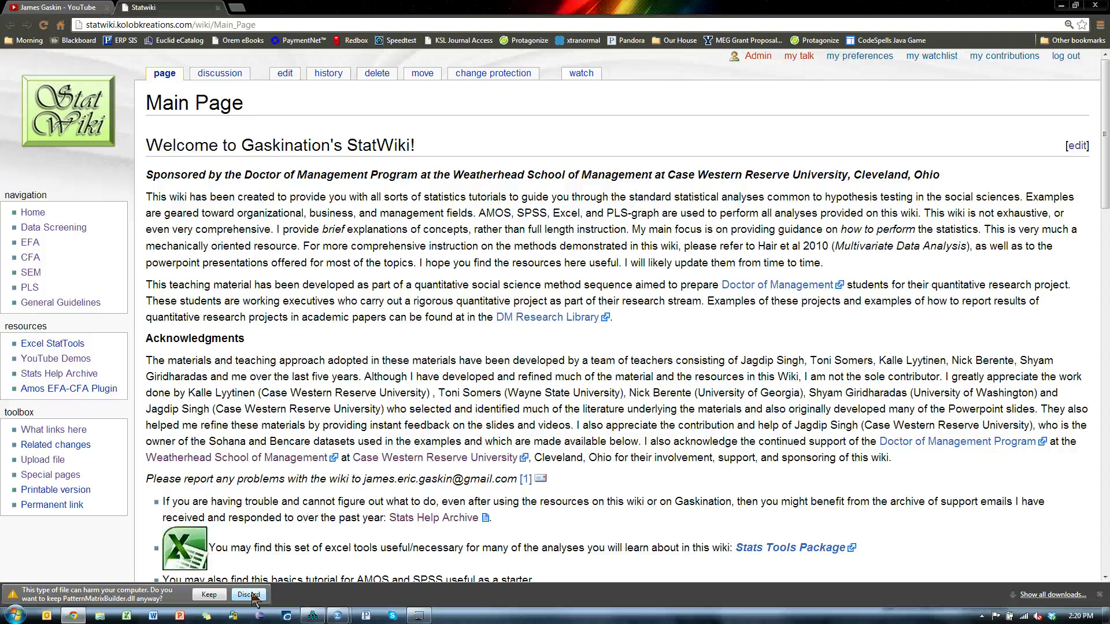
{"action": "left_click", "coordinate": [213, 598]}
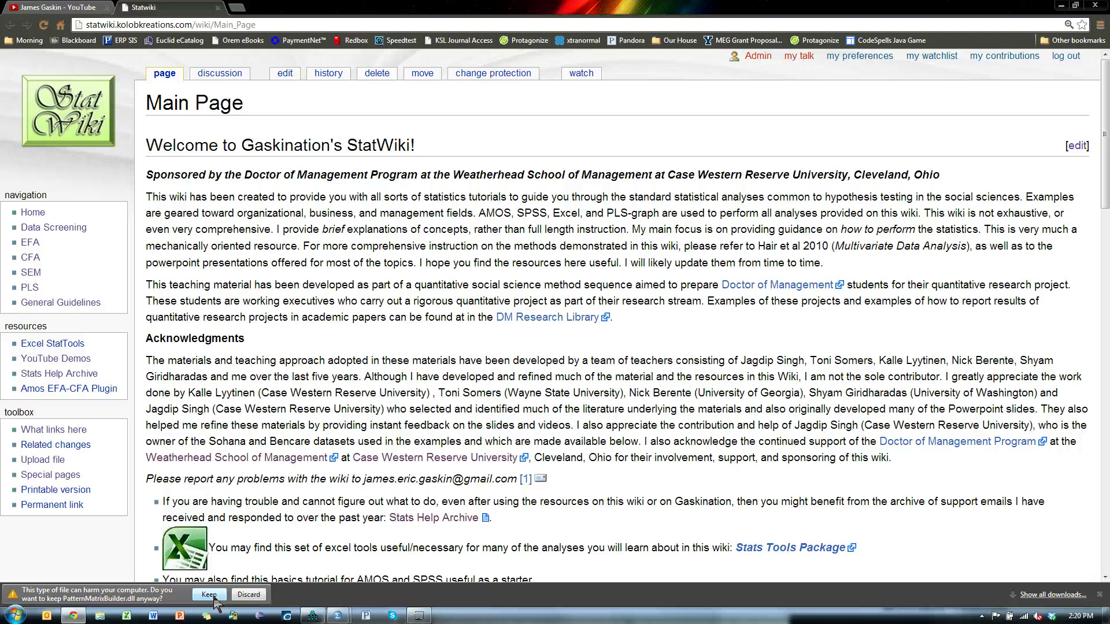
{"action": "left_click", "coordinate": [212, 597]}
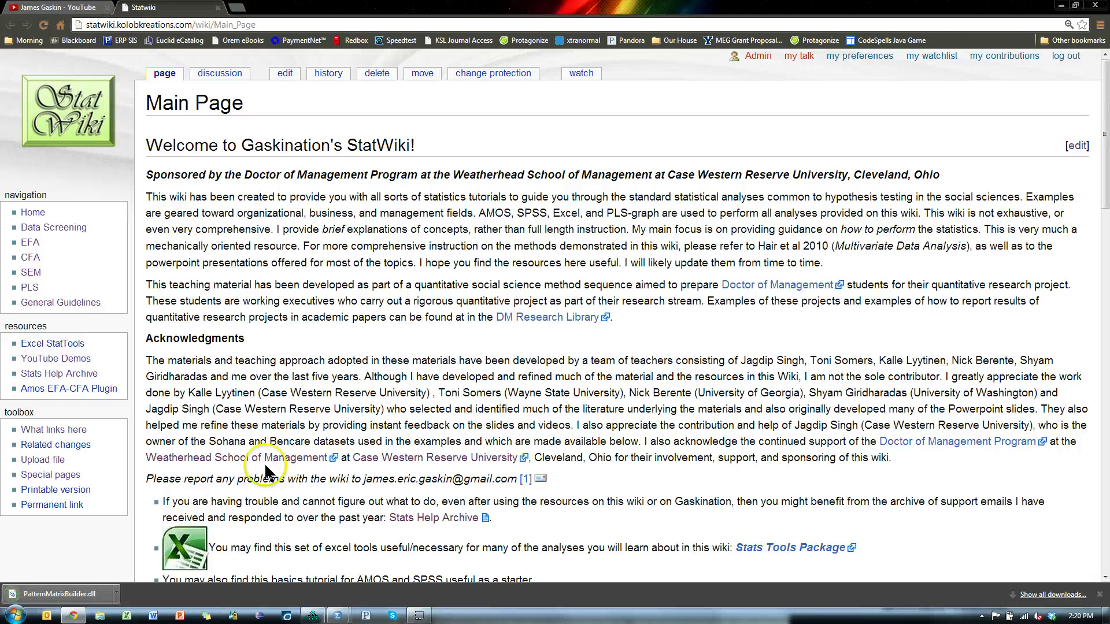
{"action": "left_click", "coordinate": [117, 594]}
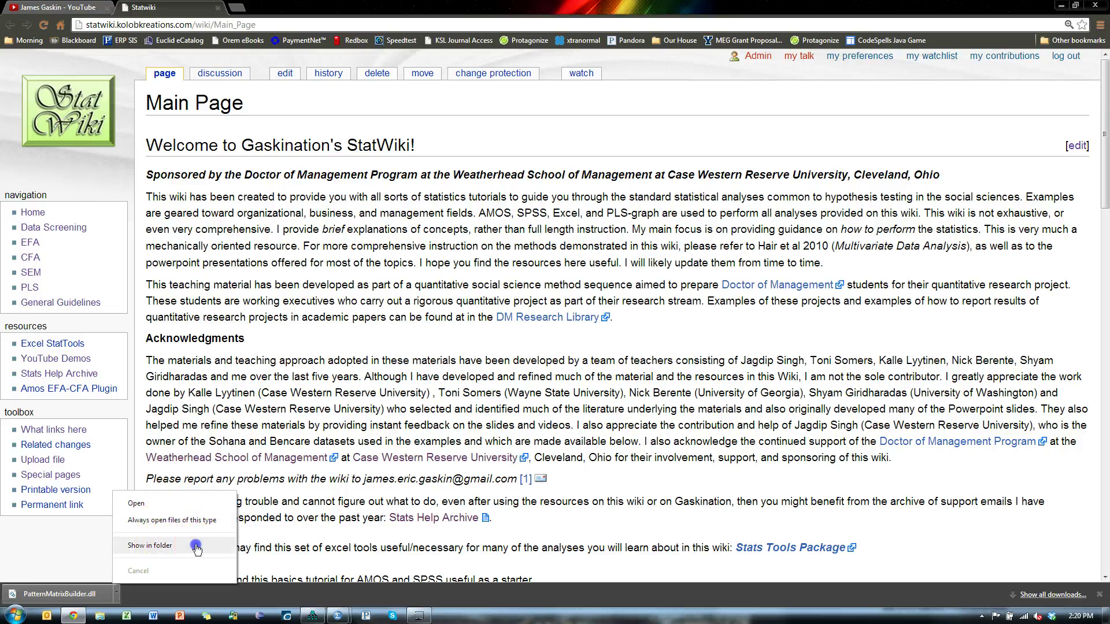
{"action": "left_click", "coordinate": [150, 546]}
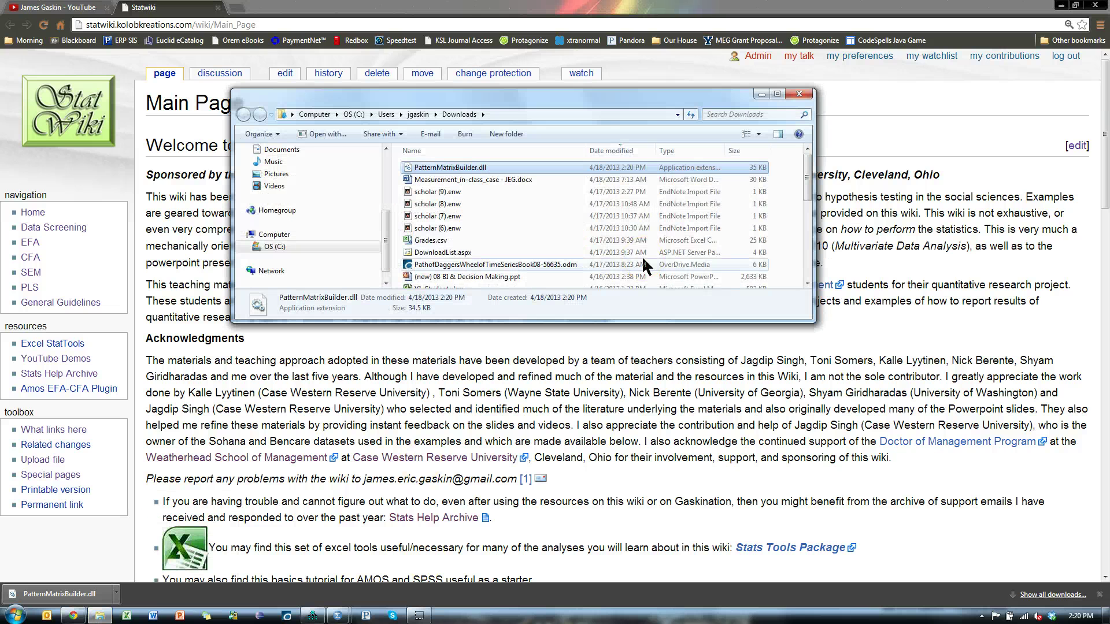
Step: Unblock PatternMatrixBuilder.dll in its Properties dialog and confirm with OK
{"action": "right_click", "coordinate": [508, 171]}
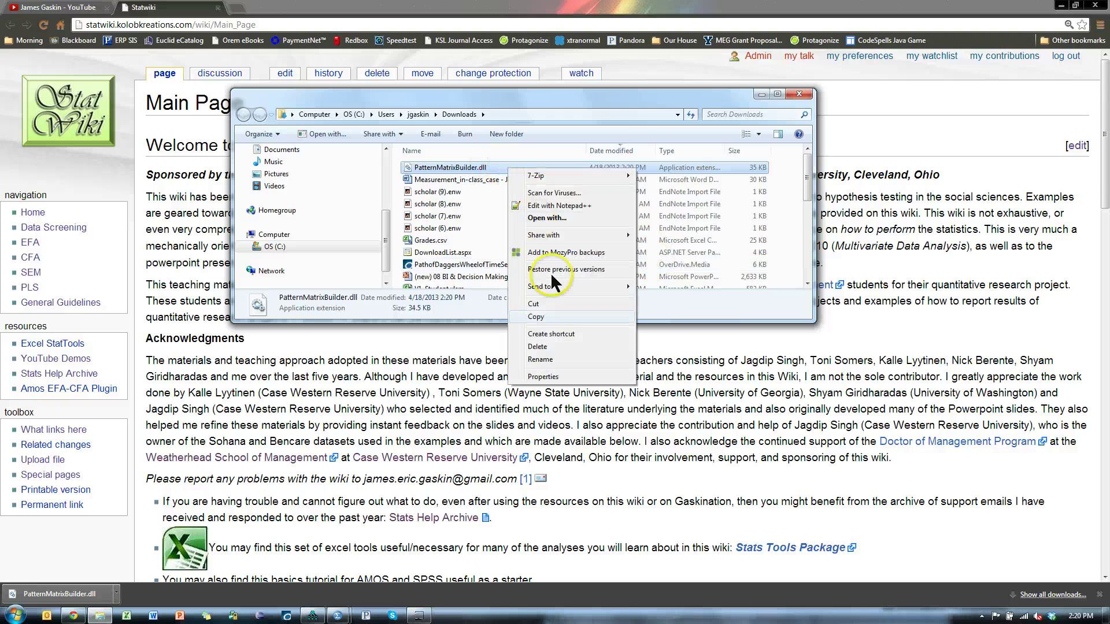
{"action": "left_click", "coordinate": [557, 378]}
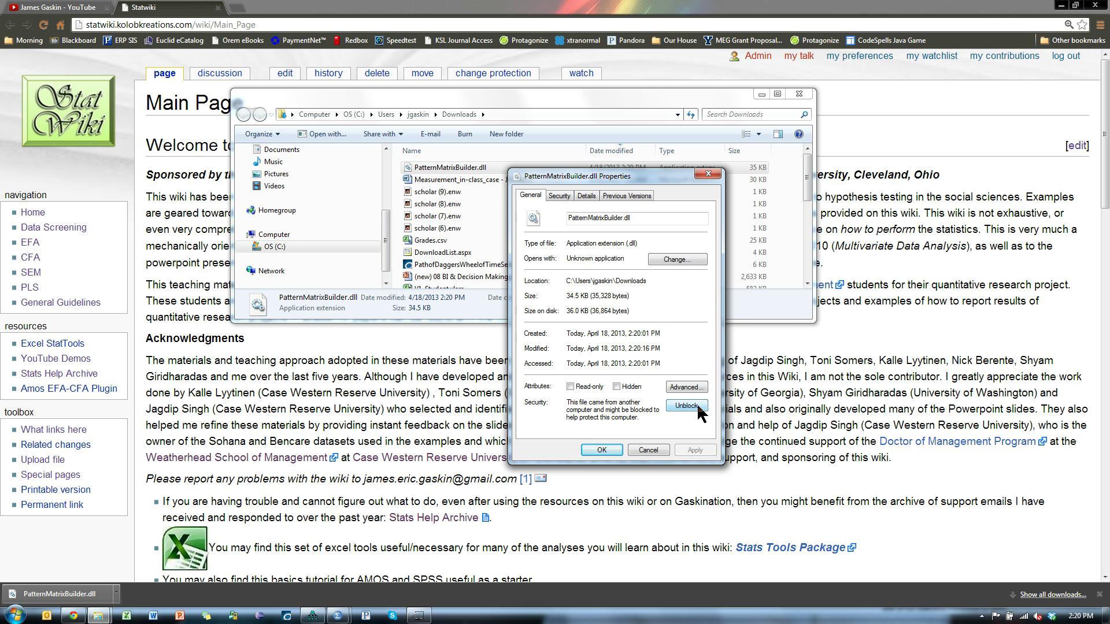
{"action": "left_click", "coordinate": [698, 407]}
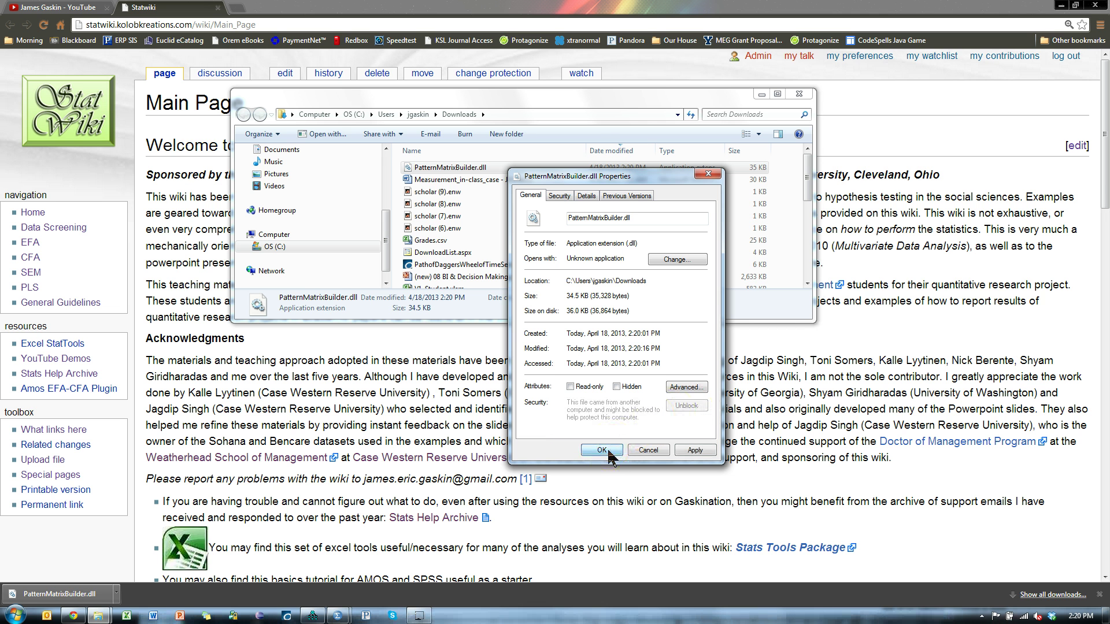
{"action": "left_click", "coordinate": [606, 451]}
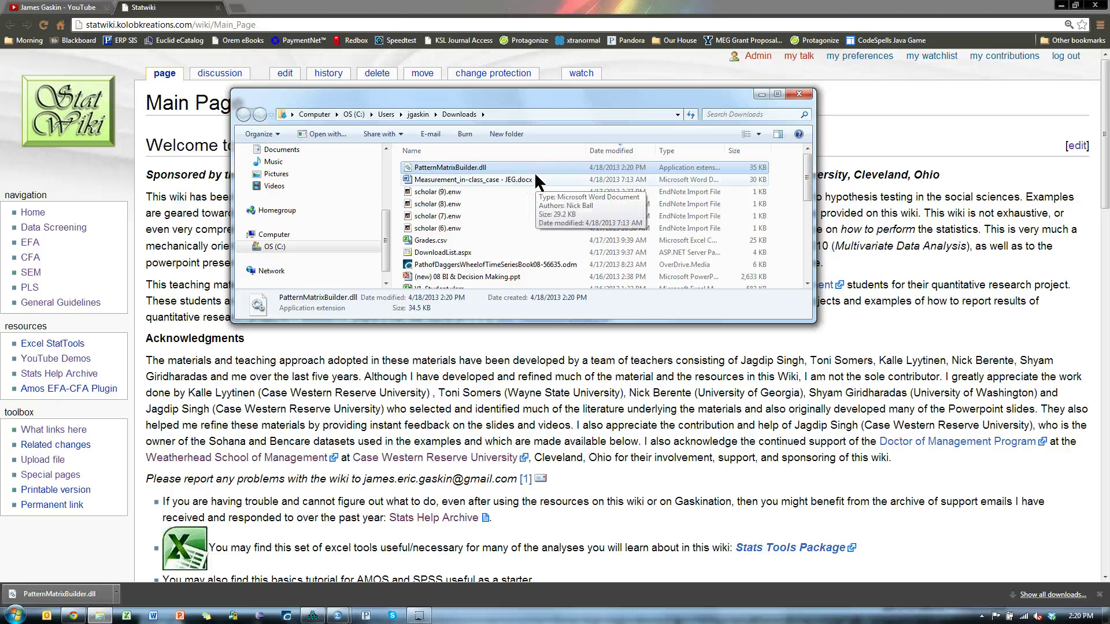
{"action": "mouse_move", "coordinate": [559, 155]}
{"action": "left_mouse_down"}
{"action": "mouse_move", "coordinate": [546, 179]}
{"action": "mouse_move", "coordinate": [558, 185]}
{"action": "mouse_move", "coordinate": [511, 174]}
{"action": "left_mouse_up"}
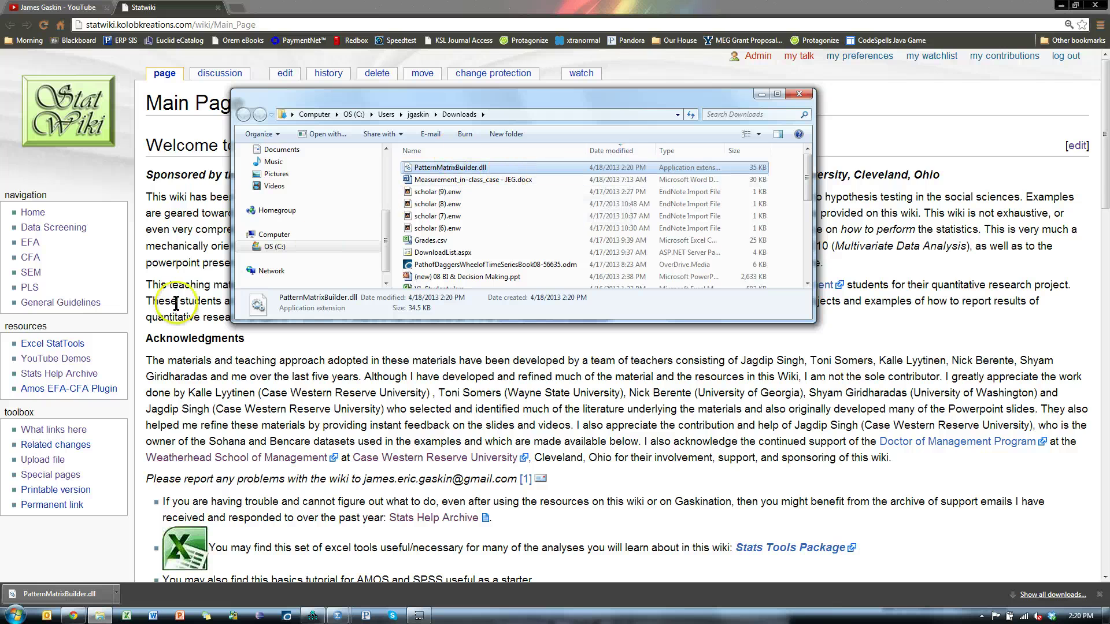
Step: Open the Amos 20 Plugins folder and move PatternMatrixBuilder.dll into it from Downloads
{"action": "left_click", "coordinate": [15, 616]}
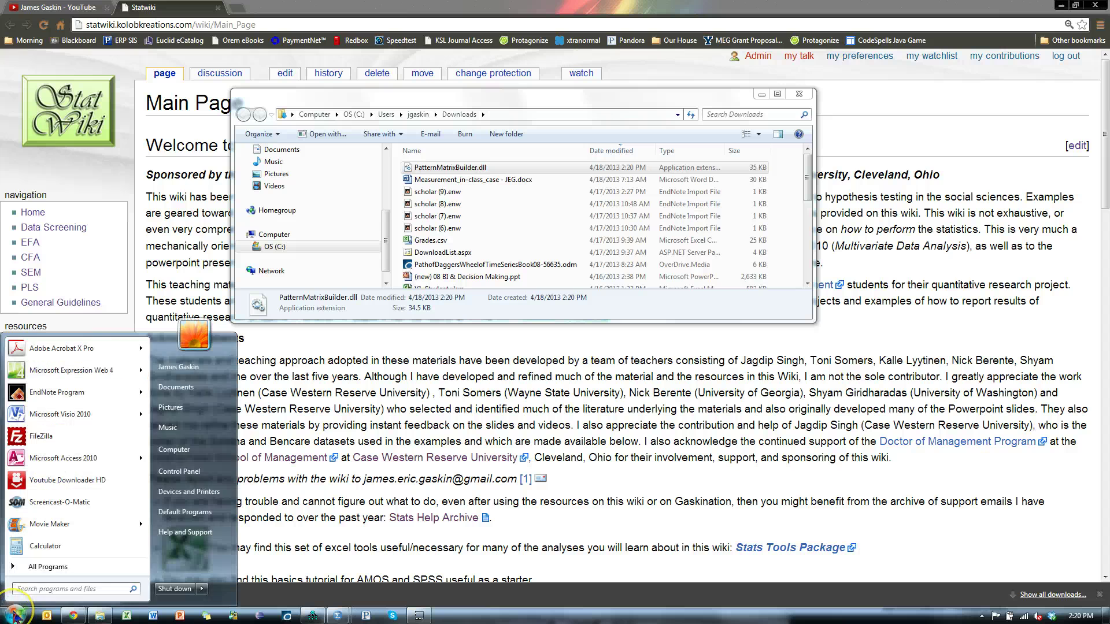
{"action": "type", "text": "amos"}
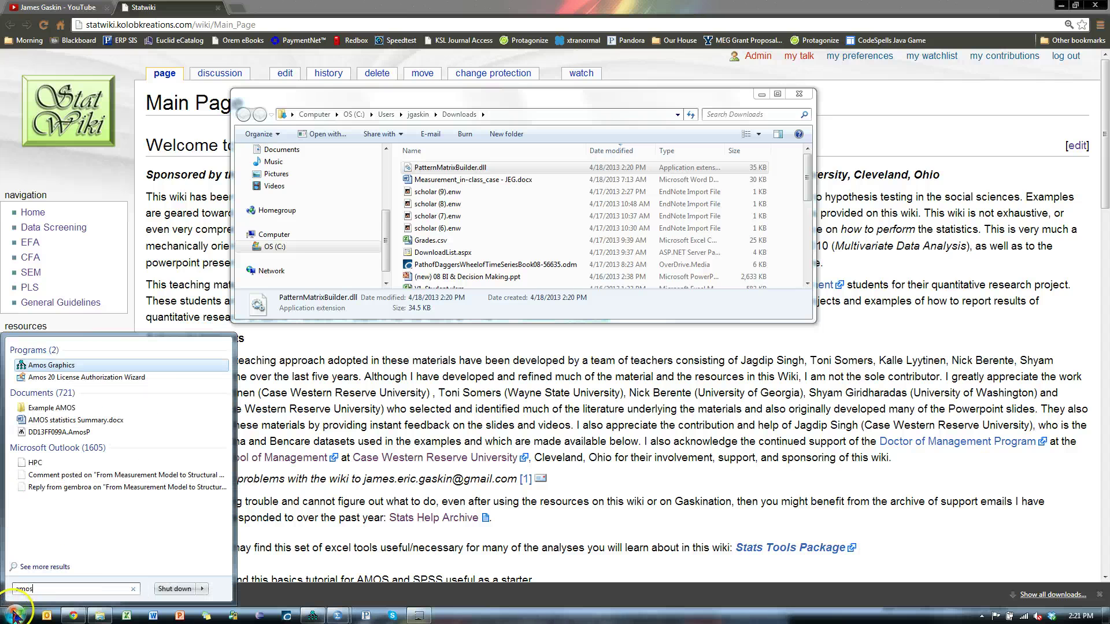
{"action": "right_click", "coordinate": [64, 368]}
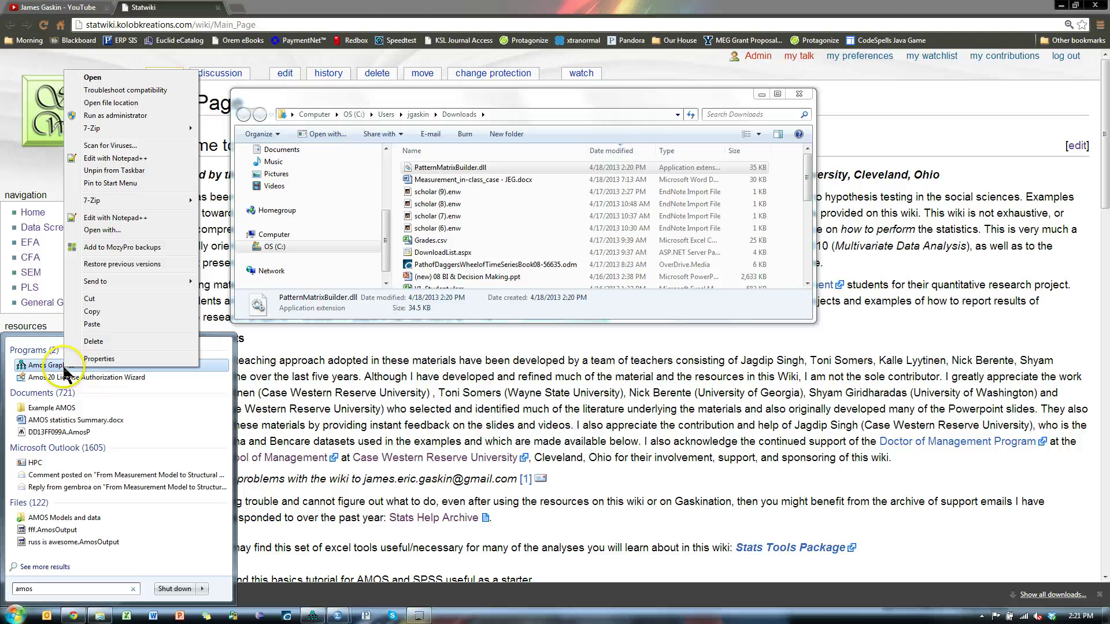
{"action": "left_click", "coordinate": [149, 102]}
{"action": "left_click", "coordinate": [562, 128]}
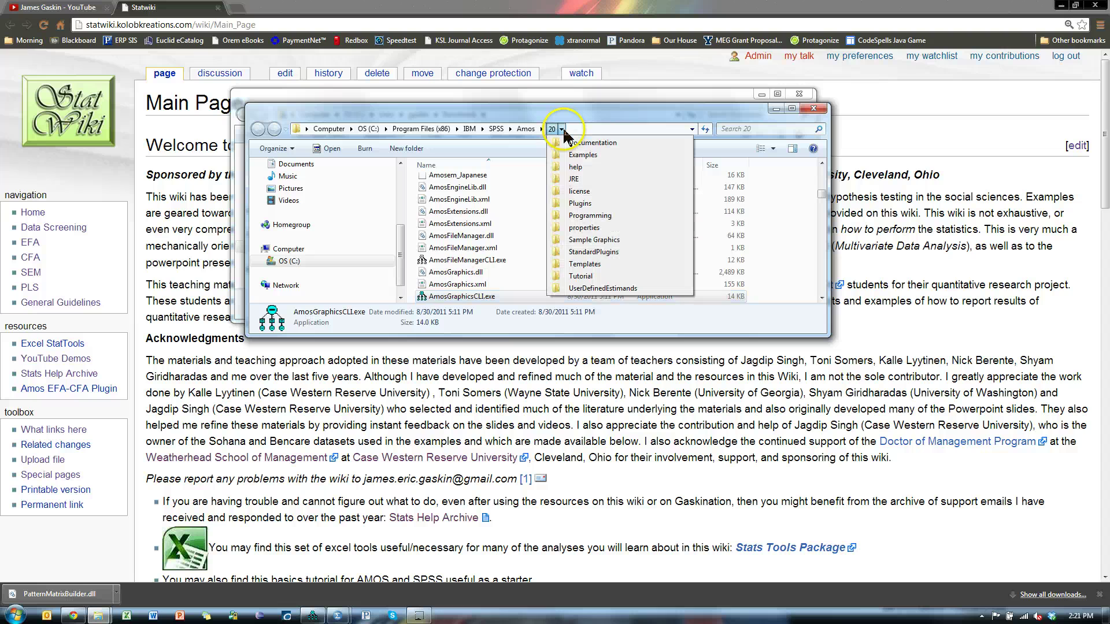
{"action": "left_click", "coordinate": [630, 203]}
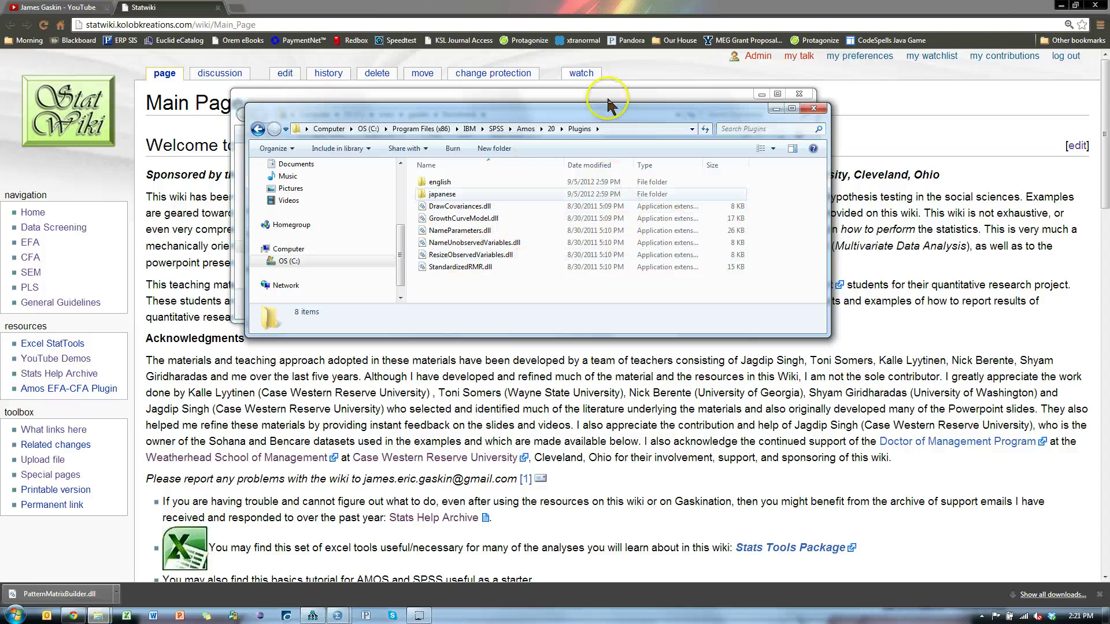
{"action": "left_click_drag", "start_coordinate": [619, 112], "coordinate": [653, 327]}
{"action": "left_click", "coordinate": [494, 168]}
{"action": "left_click_drag", "start_coordinate": [494, 168], "coordinate": [612, 499]}
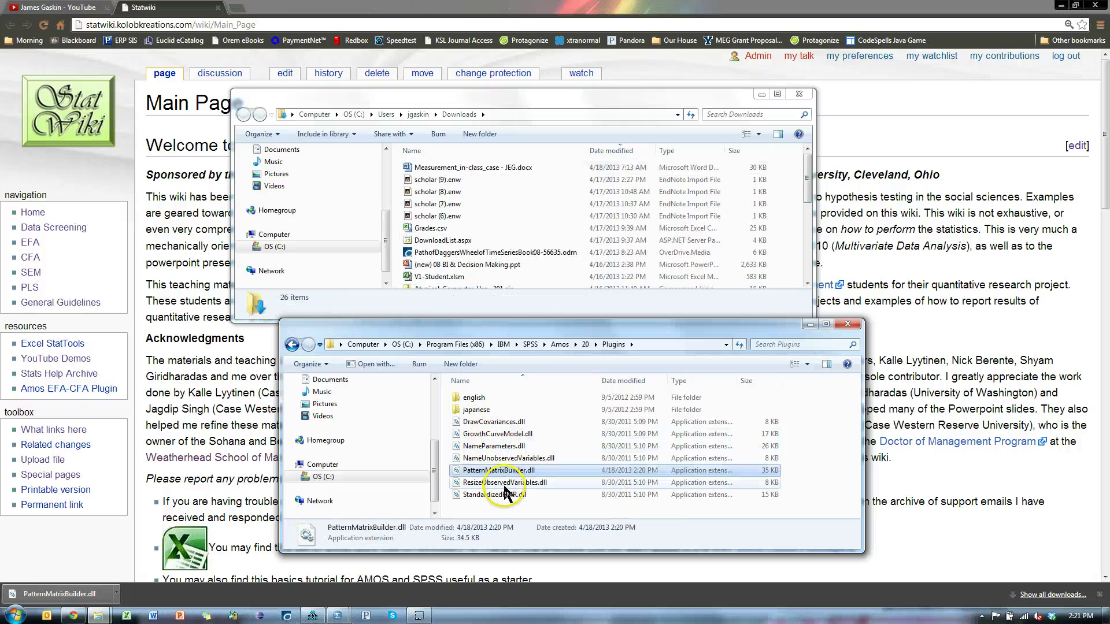
Step: Close both folder windows and quit Amos without saving changes
{"action": "left_click", "coordinate": [847, 325]}
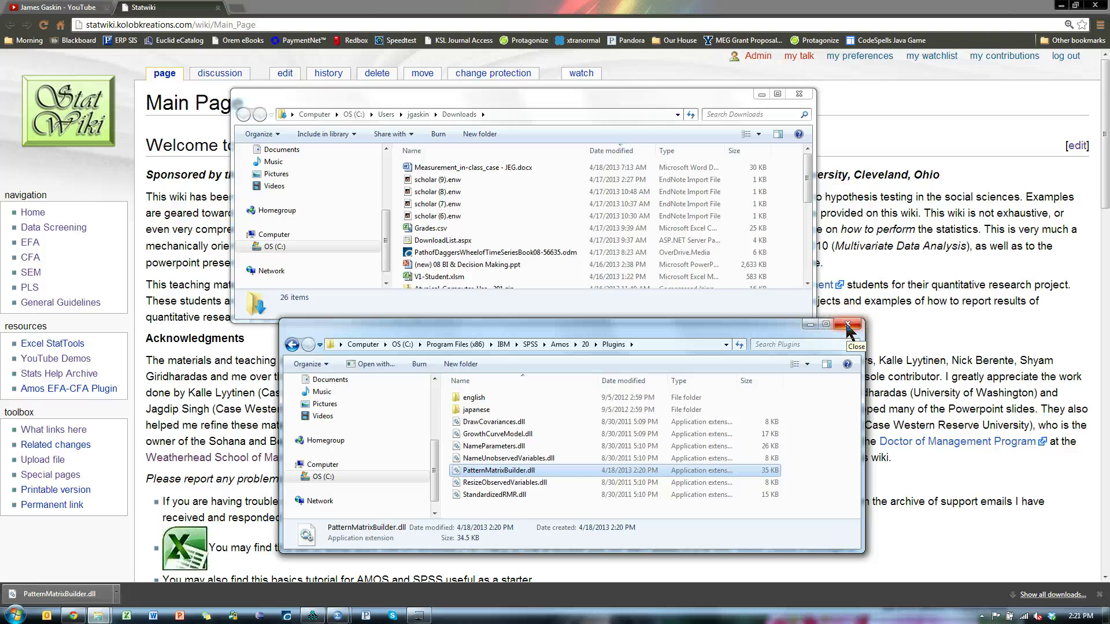
{"action": "left_click", "coordinate": [800, 94]}
{"action": "left_click", "coordinate": [313, 615]}
{"action": "left_click", "coordinate": [538, 6]}
{"action": "left_click", "coordinate": [572, 348]}
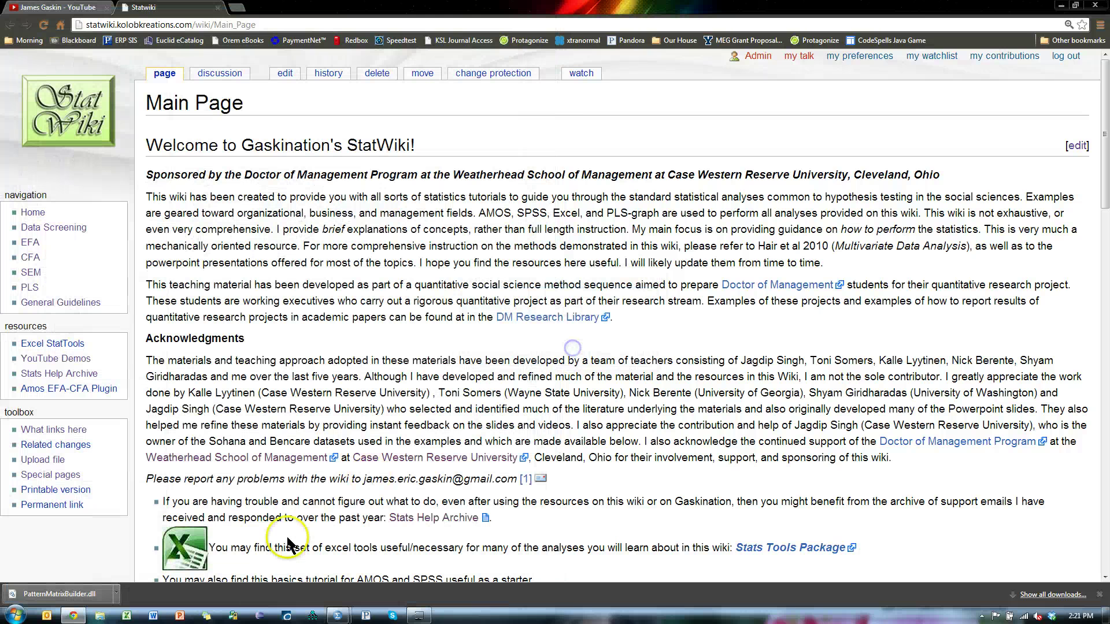
Step: Relaunch Amos docked on the left half, with the SPSS Output1 viewer on the right
{"action": "left_click", "coordinate": [313, 616]}
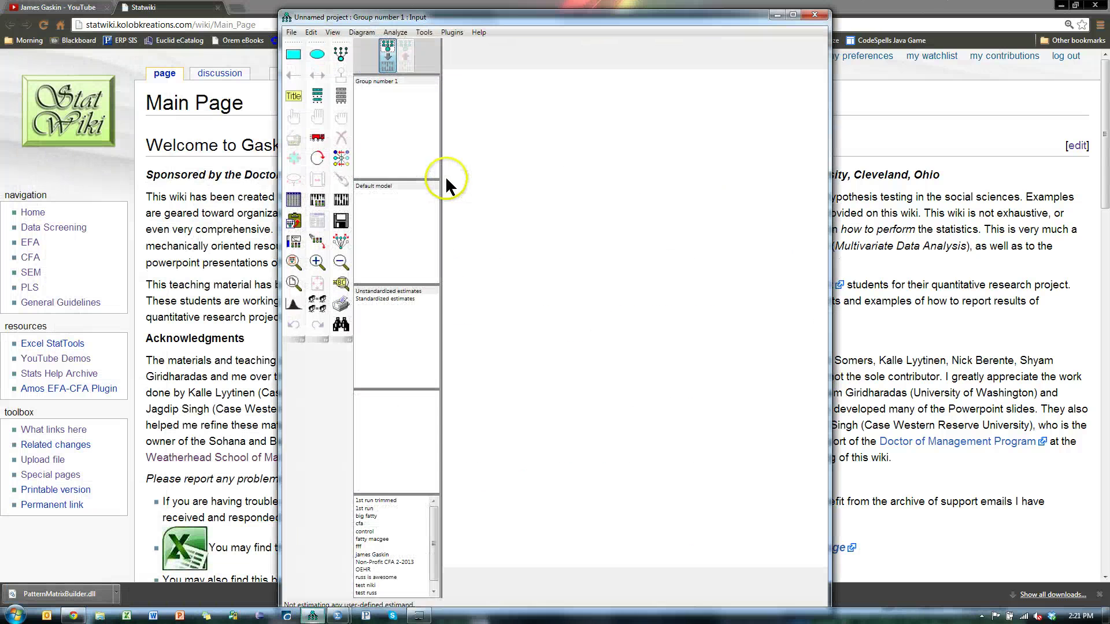
{"action": "left_click_drag", "start_coordinate": [494, 21], "coordinate": [1, 20]}
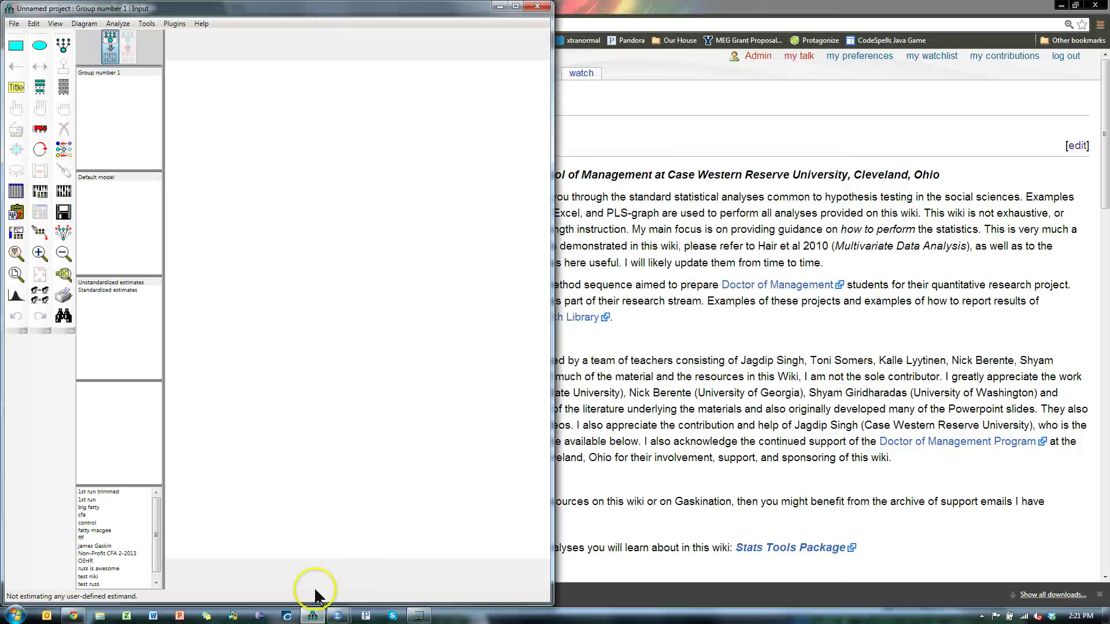
{"action": "mouse_move", "coordinate": [338, 616]}
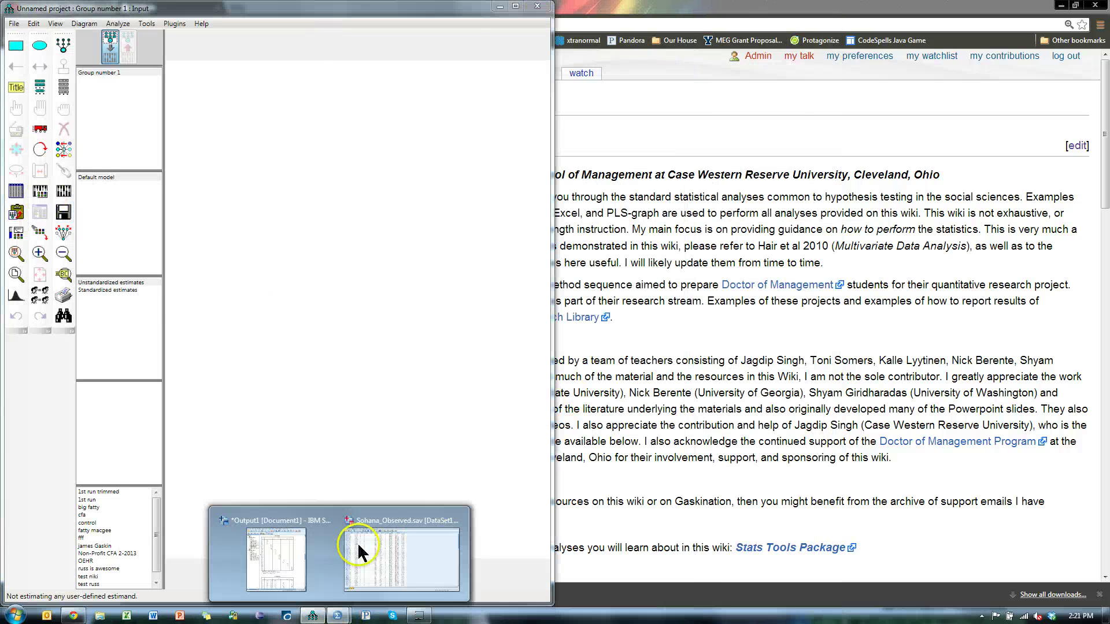
{"action": "left_click", "coordinate": [288, 568]}
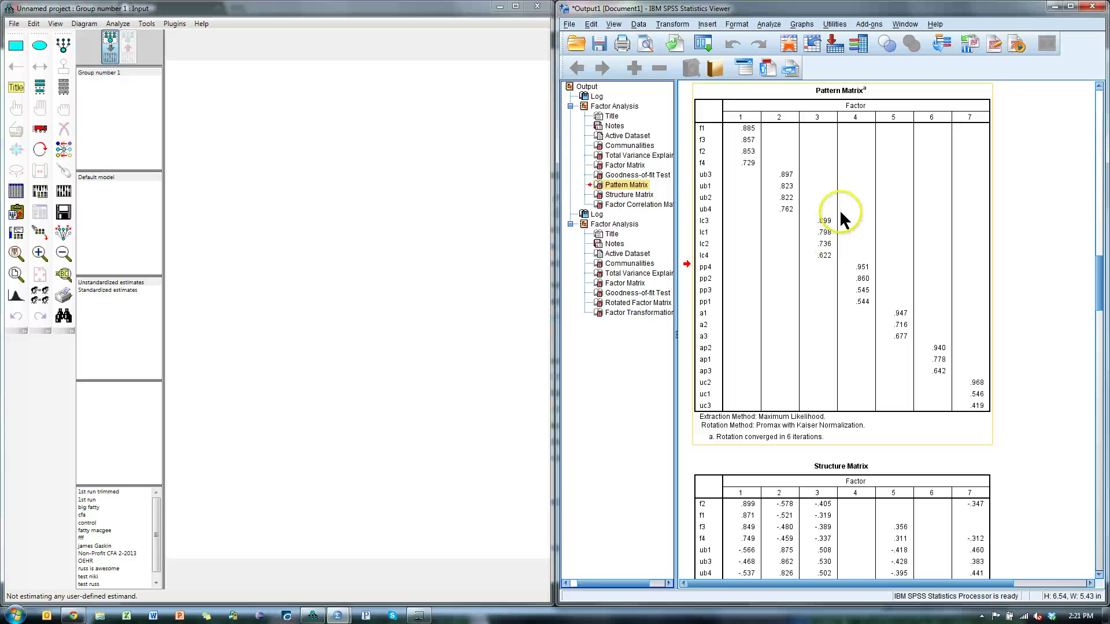
Step: Copy the Pattern Matrix table from the SPSS output
{"action": "left_click", "coordinate": [838, 186]}
{"action": "right_click", "coordinate": [890, 192]}
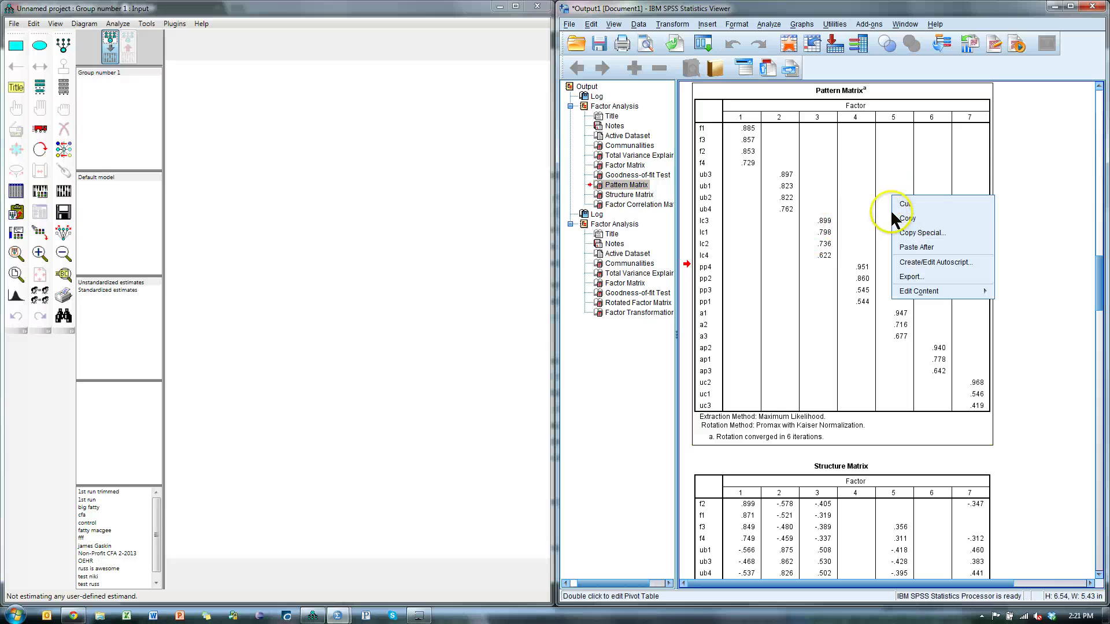
{"action": "left_click", "coordinate": [918, 216]}
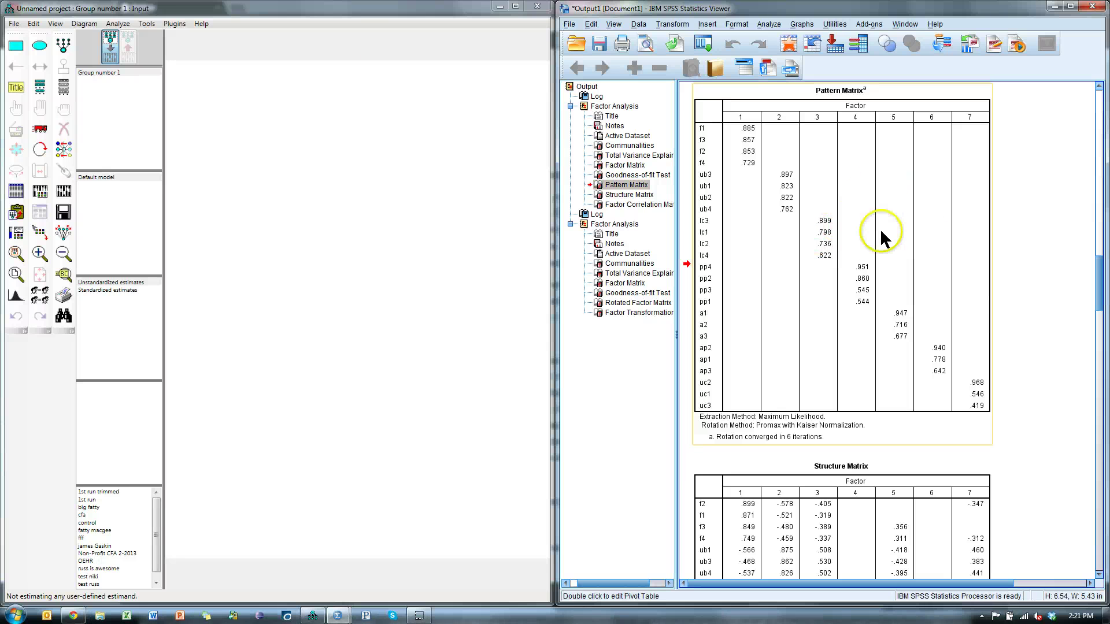
Step: Launch the Pattern Matrix Model Builder and link Sohana_Observed.sav from DataSets as the data file
{"action": "left_click", "coordinate": [174, 24]}
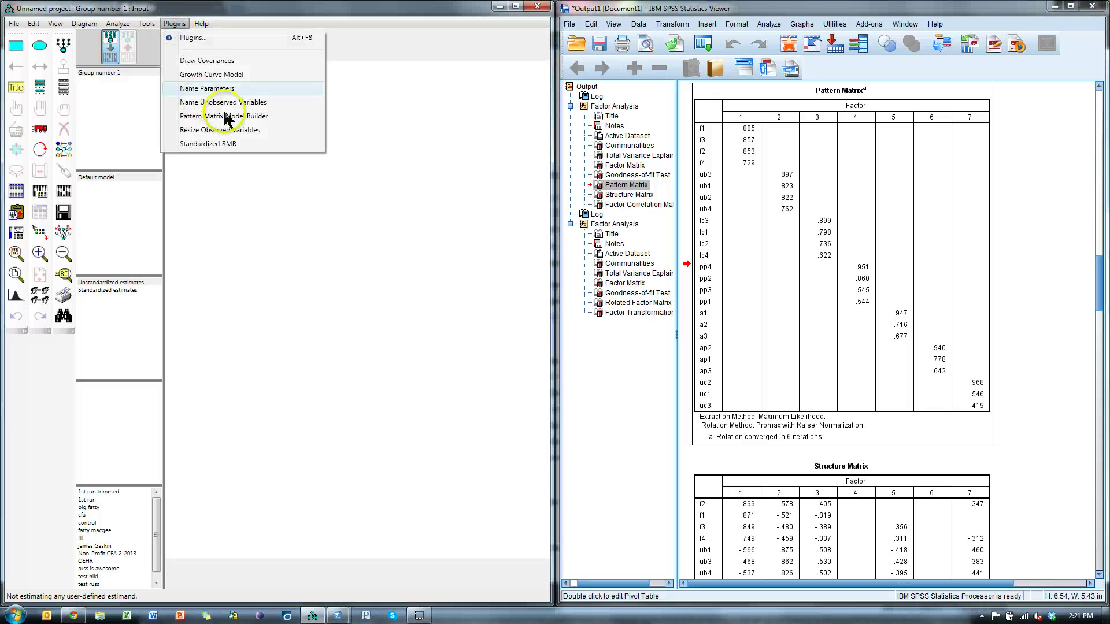
{"action": "left_click", "coordinate": [254, 117]}
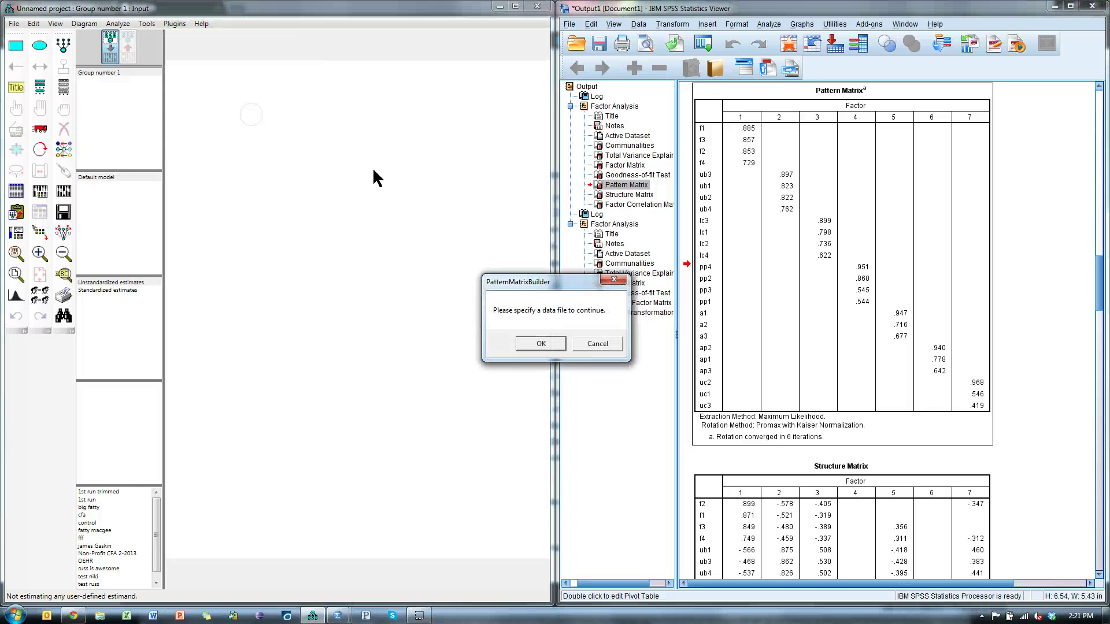
{"action": "left_click", "coordinate": [541, 345]}
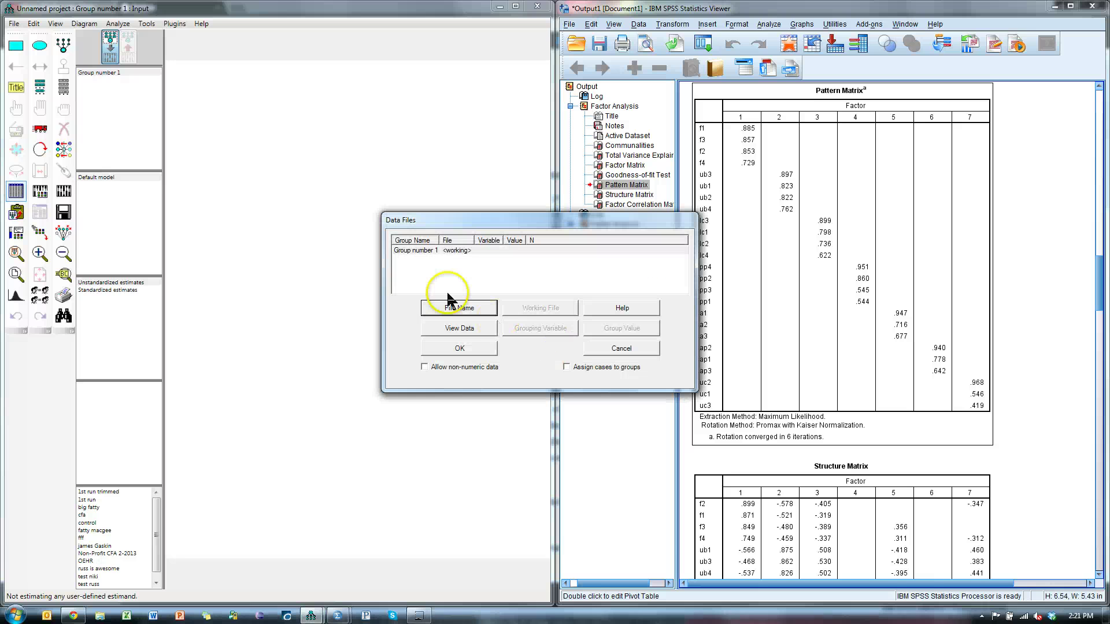
{"action": "left_click", "coordinate": [465, 312]}
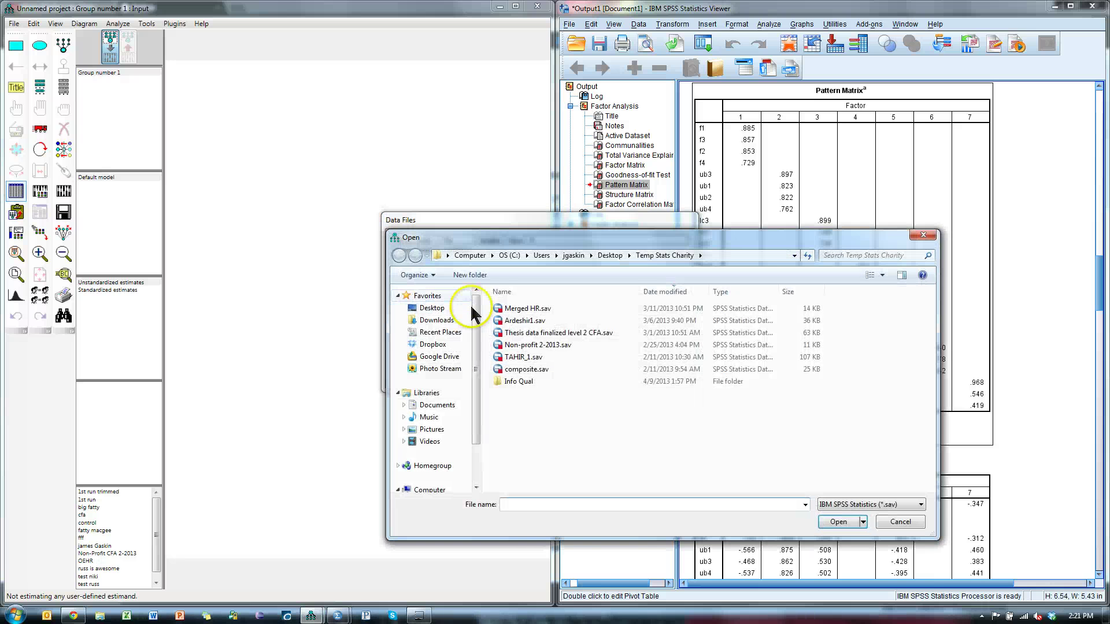
{"action": "left_click", "coordinate": [441, 332]}
{"action": "double_click", "coordinate": [516, 321]}
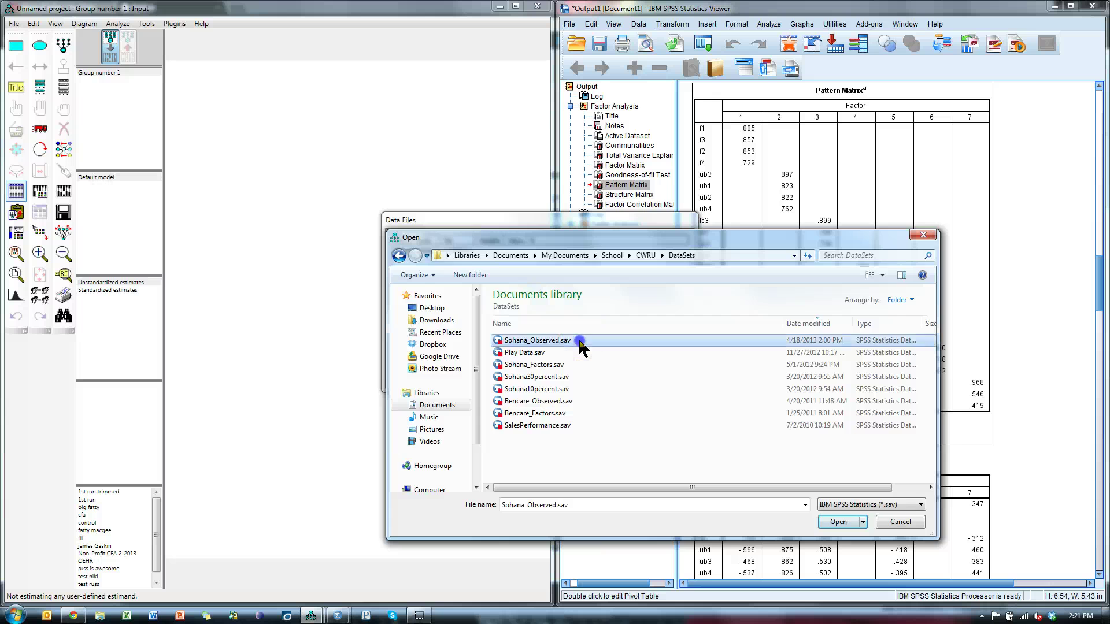
{"action": "double_click", "coordinate": [580, 342]}
{"action": "left_click", "coordinate": [473, 346]}
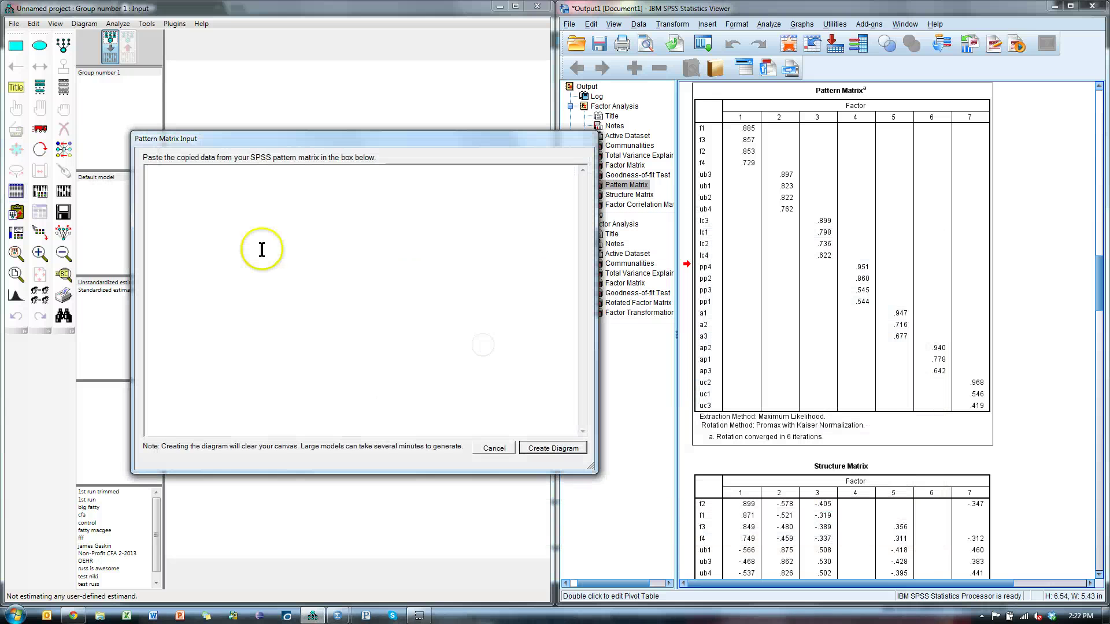
Step: Paste the copied pattern matrix into the builder's input box and build the diagram
{"action": "key", "text": "ctrl+v"}
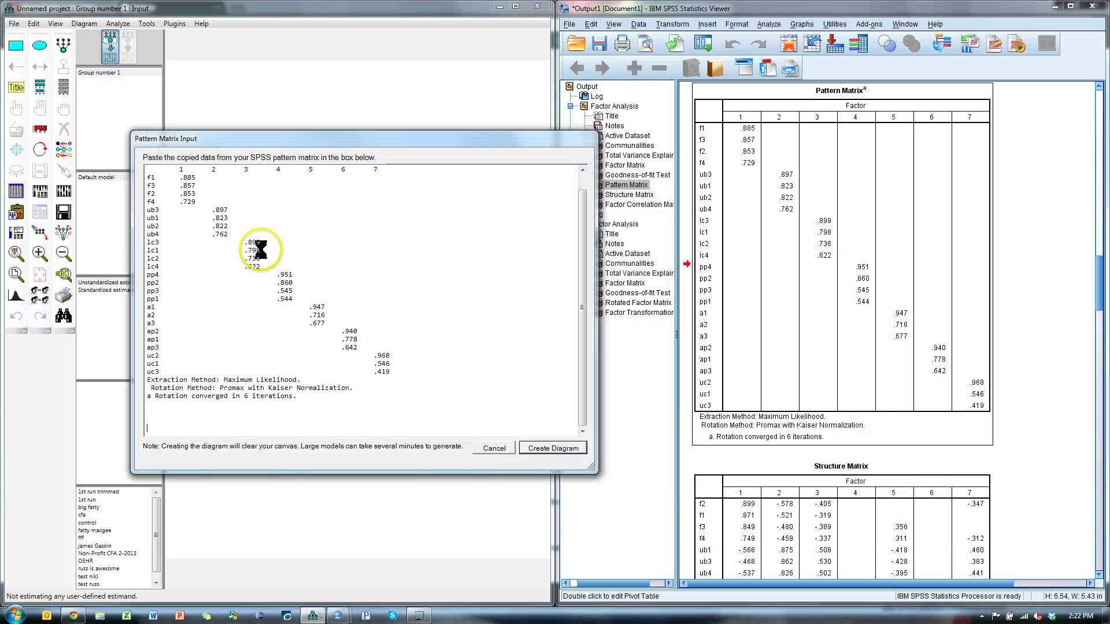
{"action": "right_click", "coordinate": [438, 297]}
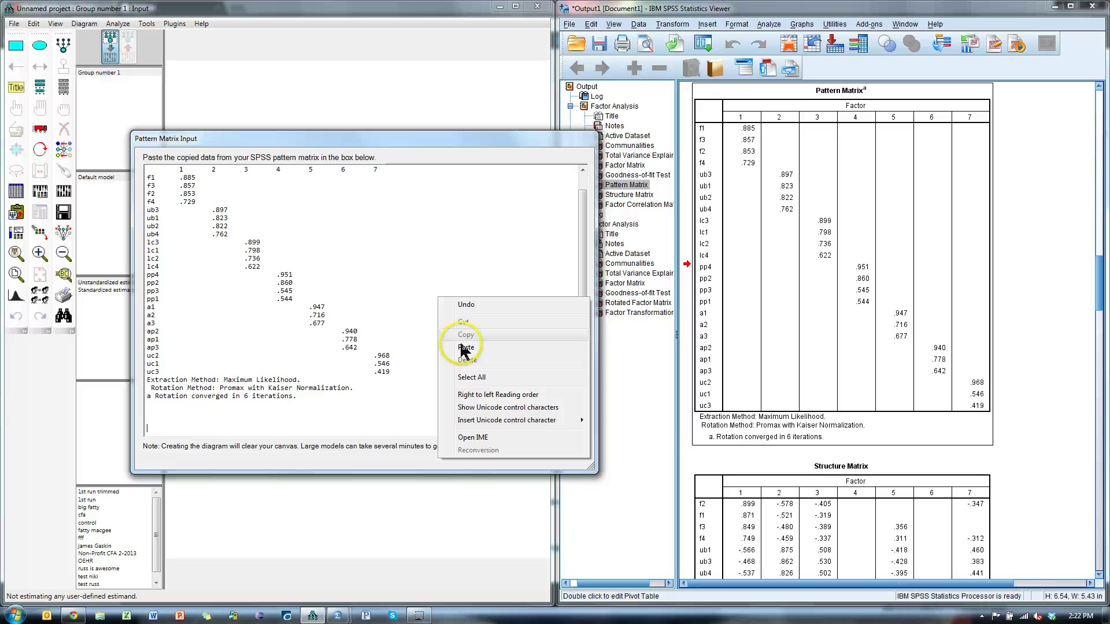
{"action": "left_click", "coordinate": [413, 375]}
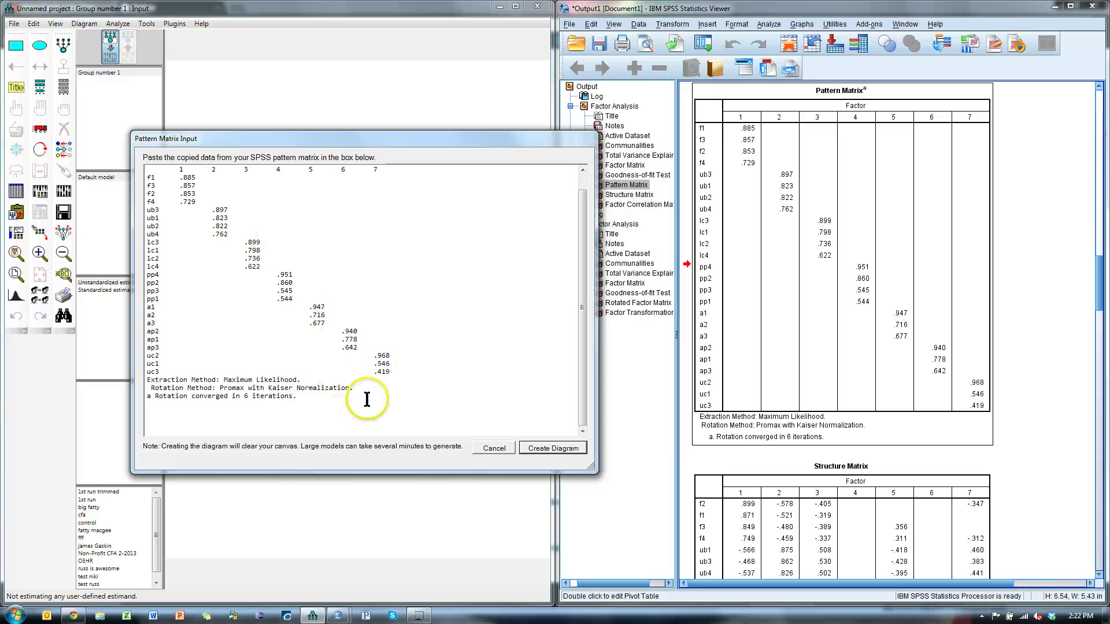
{"action": "left_click", "coordinate": [563, 450]}
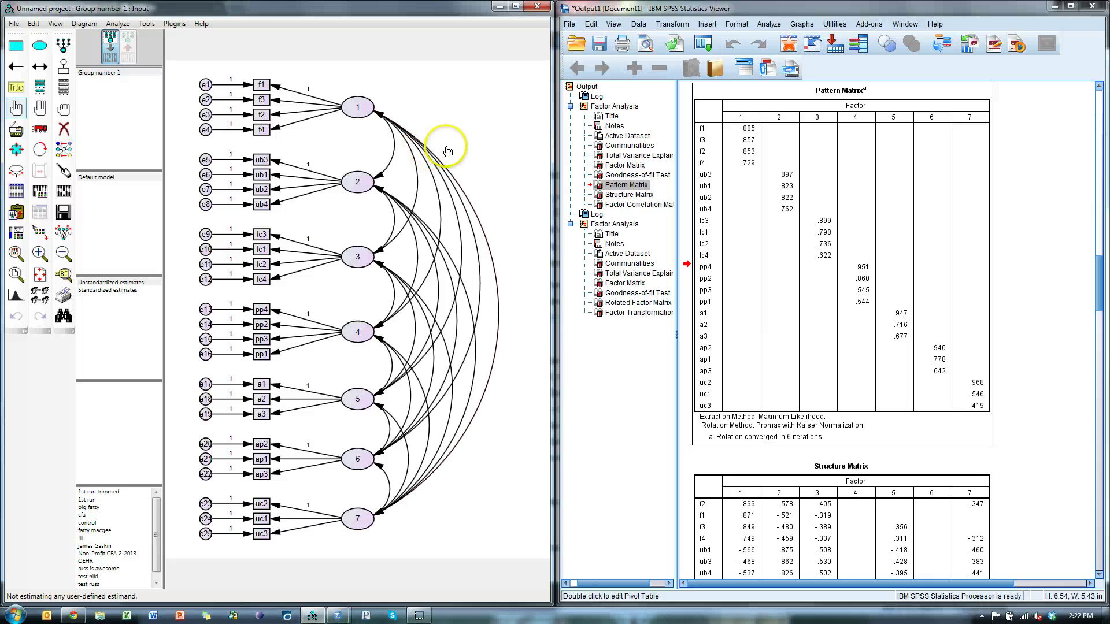
Step: Compare the seven-factor diagram against the SPSS Pattern Matrix and Rotated Factor Matrix tables
{"action": "left_click", "coordinate": [739, 209]}
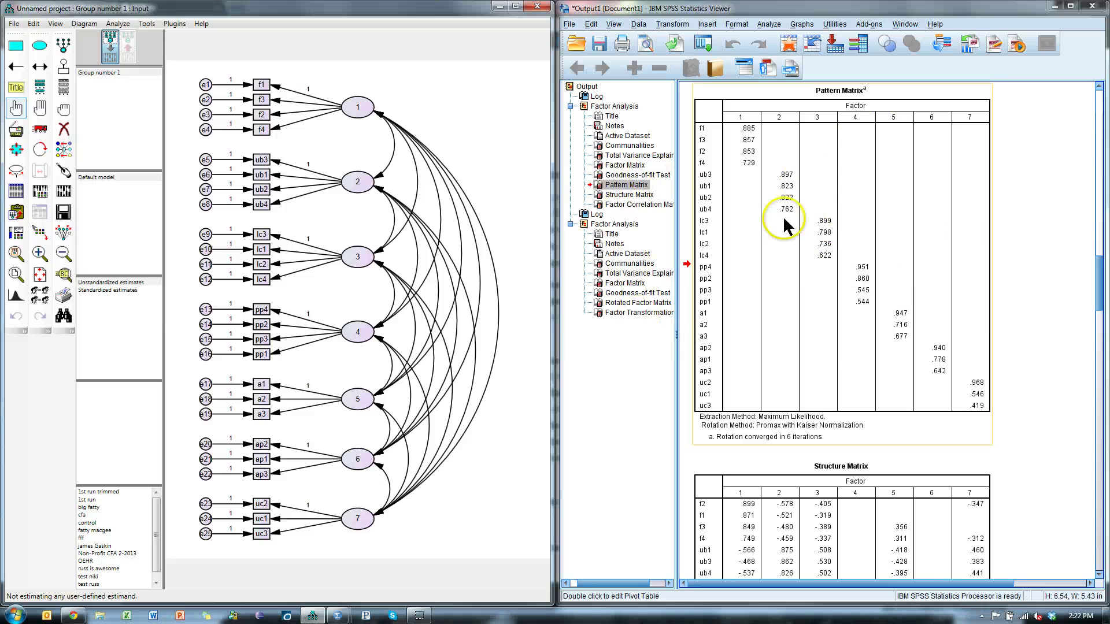
{"action": "left_click", "coordinate": [619, 303]}
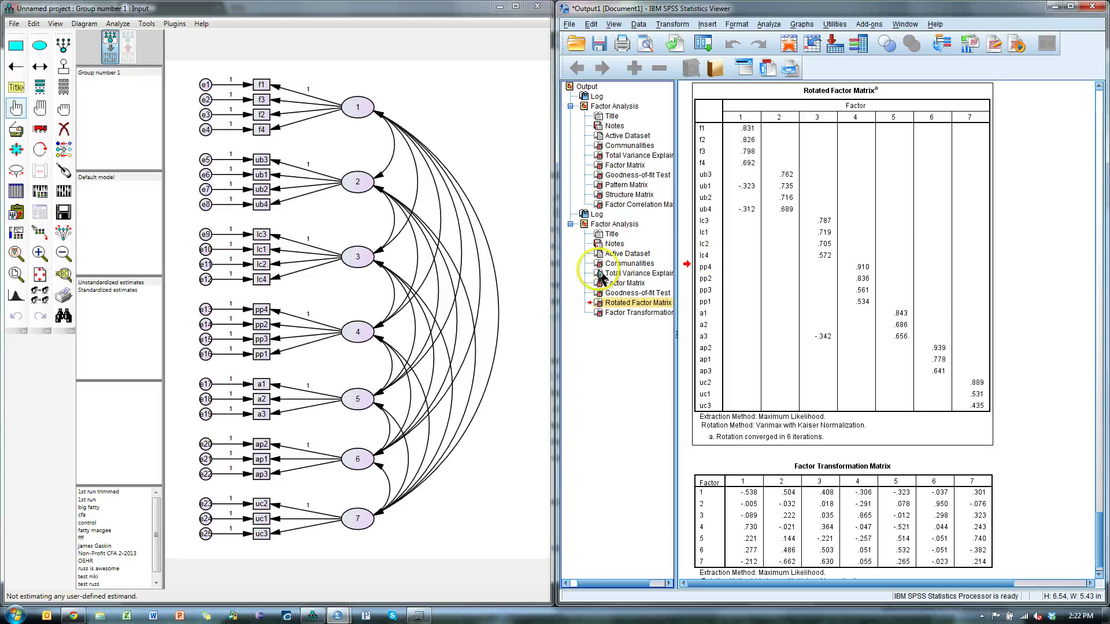
Step: Save the generated CFA diagram as youtubetestdemo
{"action": "left_click", "coordinate": [64, 214]}
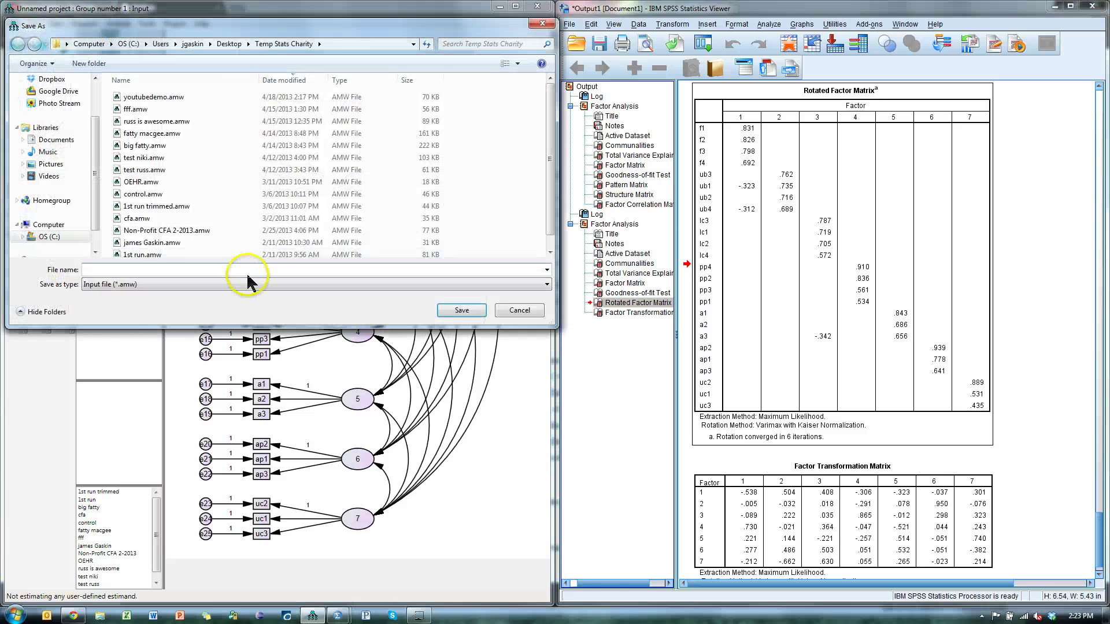
{"action": "type", "text": "youtubeTestdemo"}
{"action": "key", "text": "Return"}
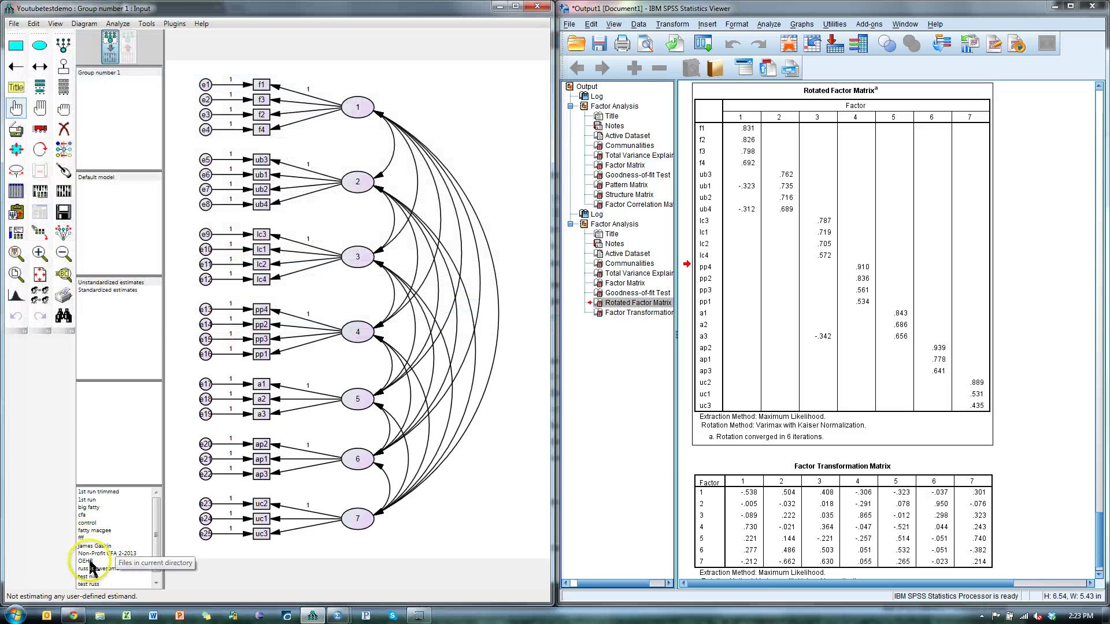
Step: Open the fatty macgee model, calculate its estimates, and show standardized estimates on the output diagram
{"action": "double_click", "coordinate": [91, 531]}
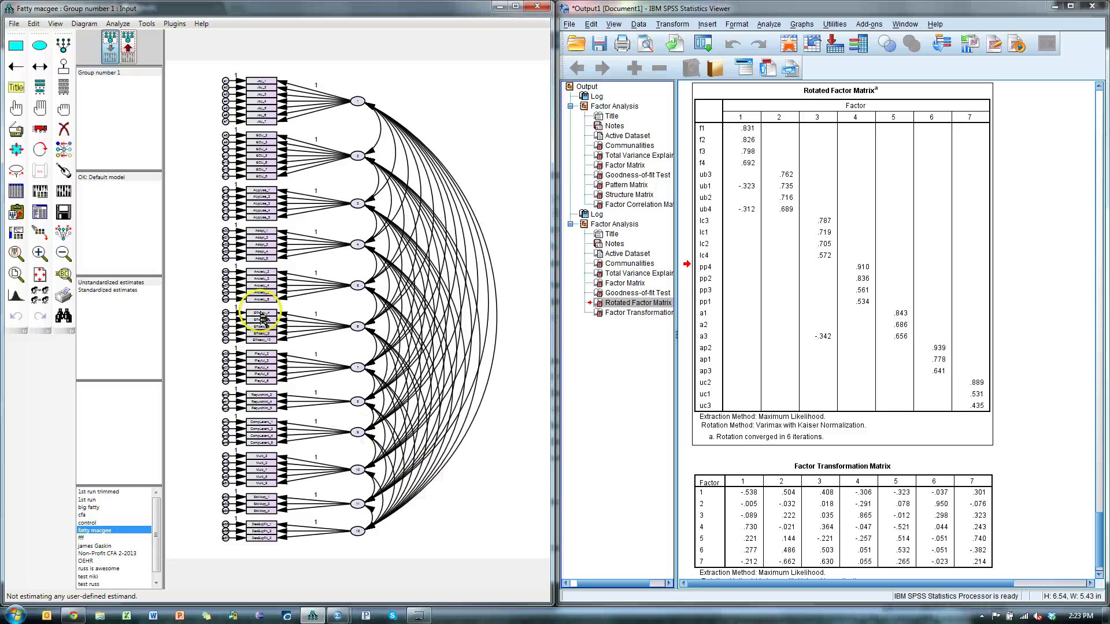
{"action": "left_click", "coordinate": [61, 192]}
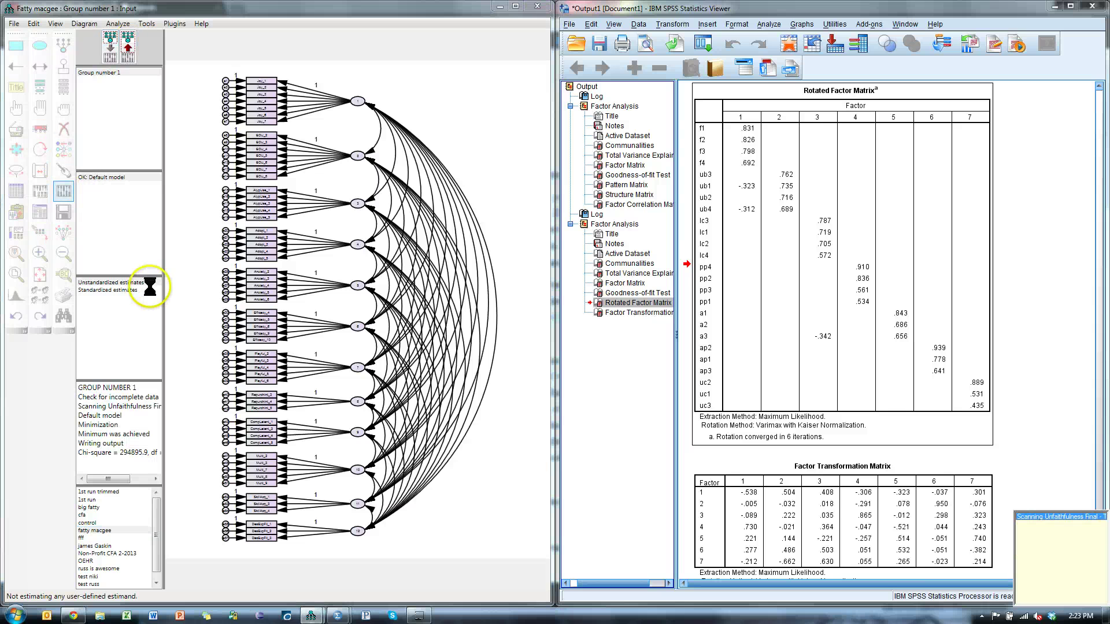
{"action": "left_click", "coordinate": [128, 54]}
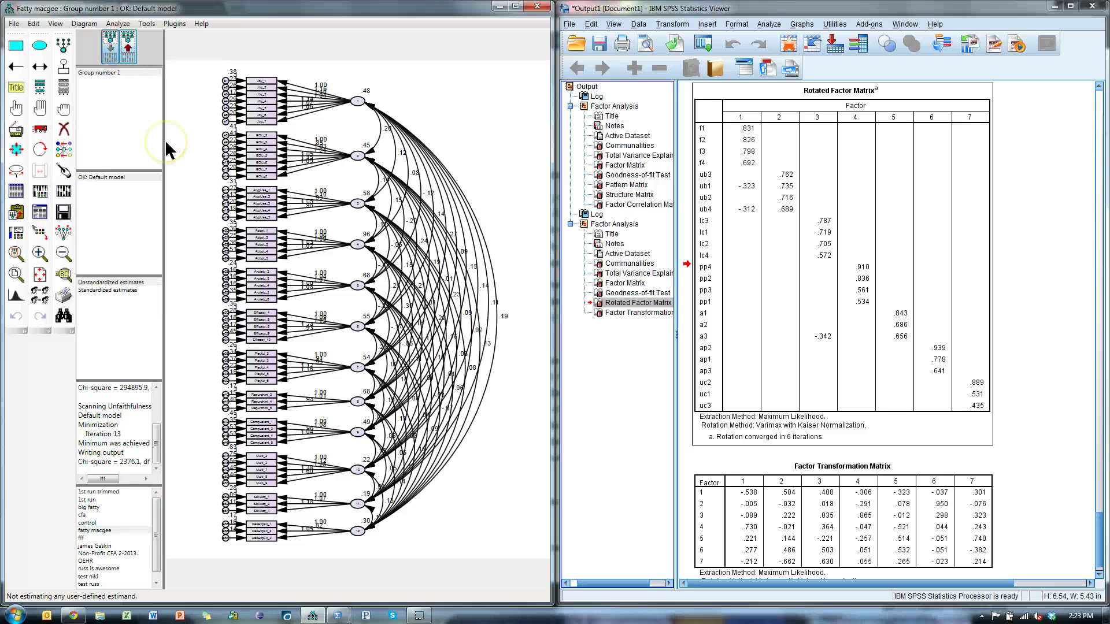
{"action": "left_click", "coordinate": [116, 289]}
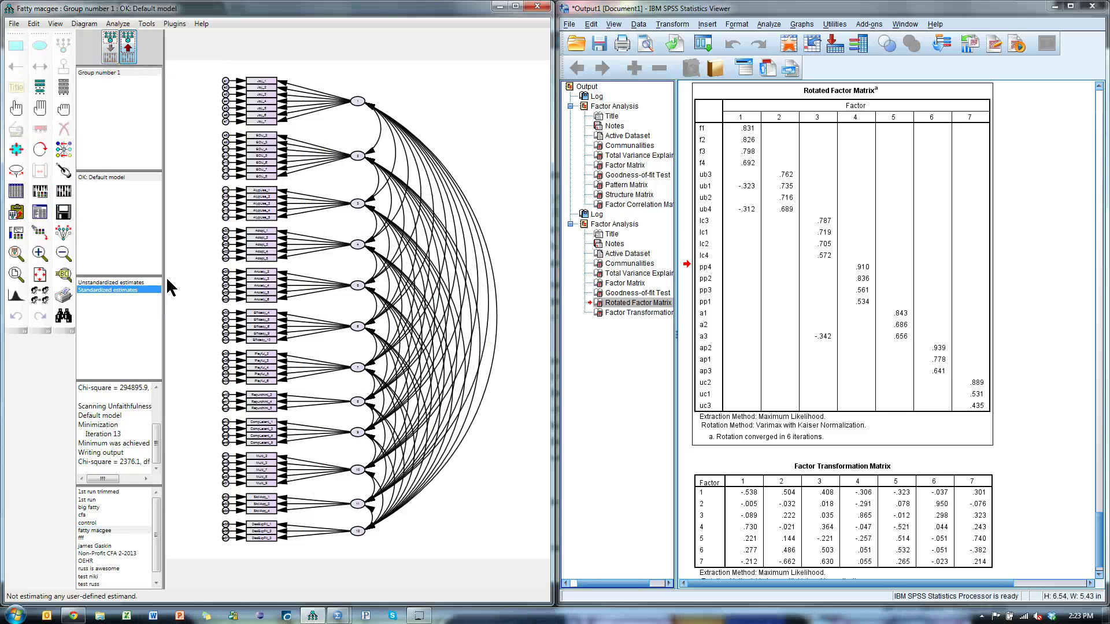